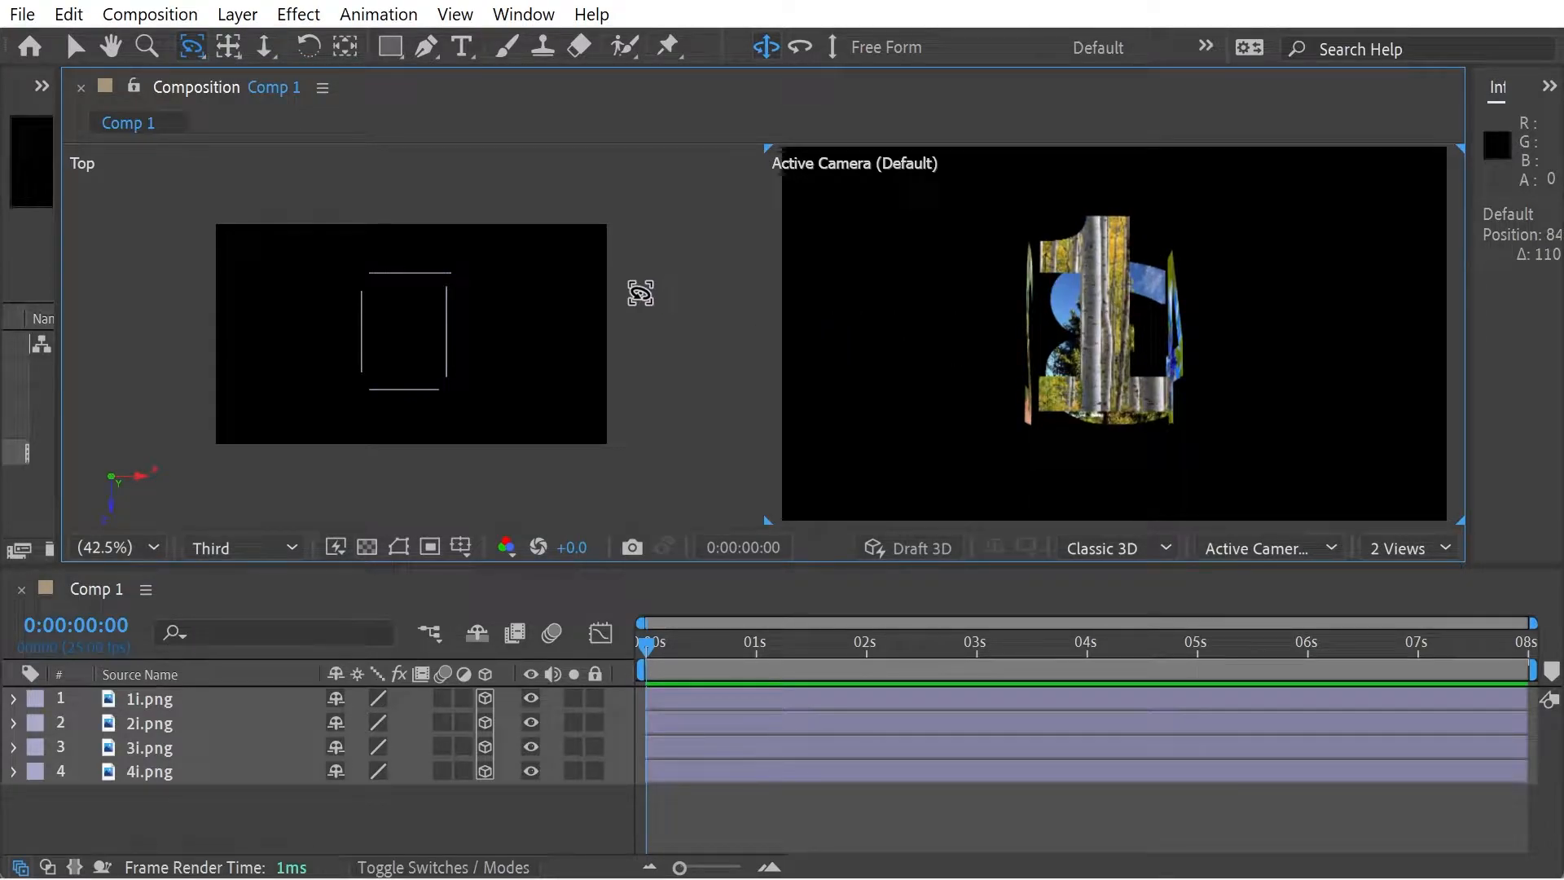
# - Add a two-node camera with the 15mm preset to the composition
pyautogui.click(241, 14)
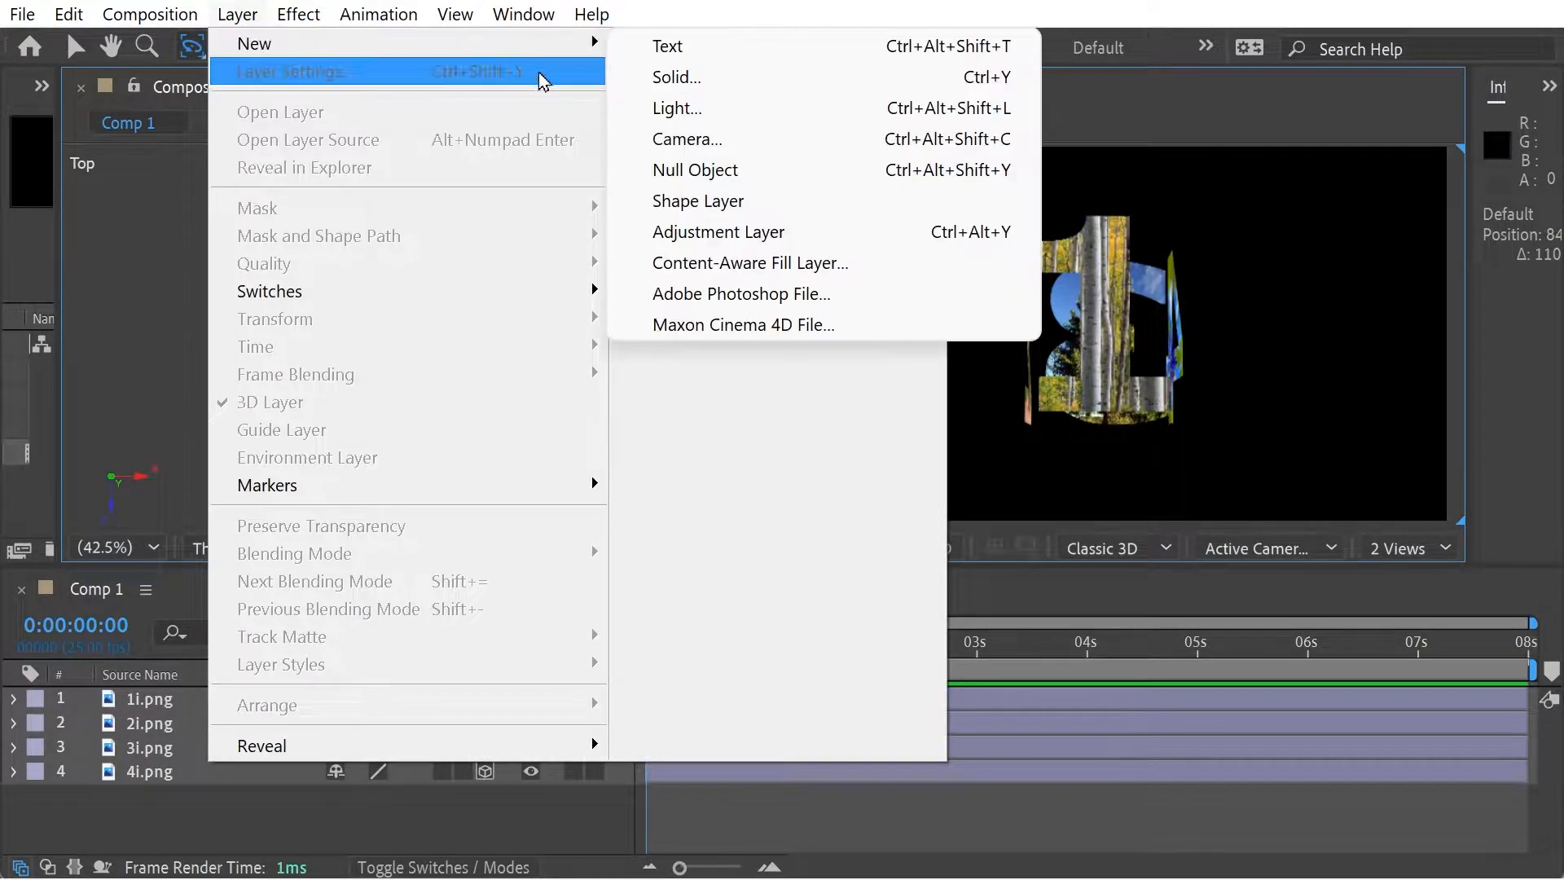
pyautogui.click(690, 140)
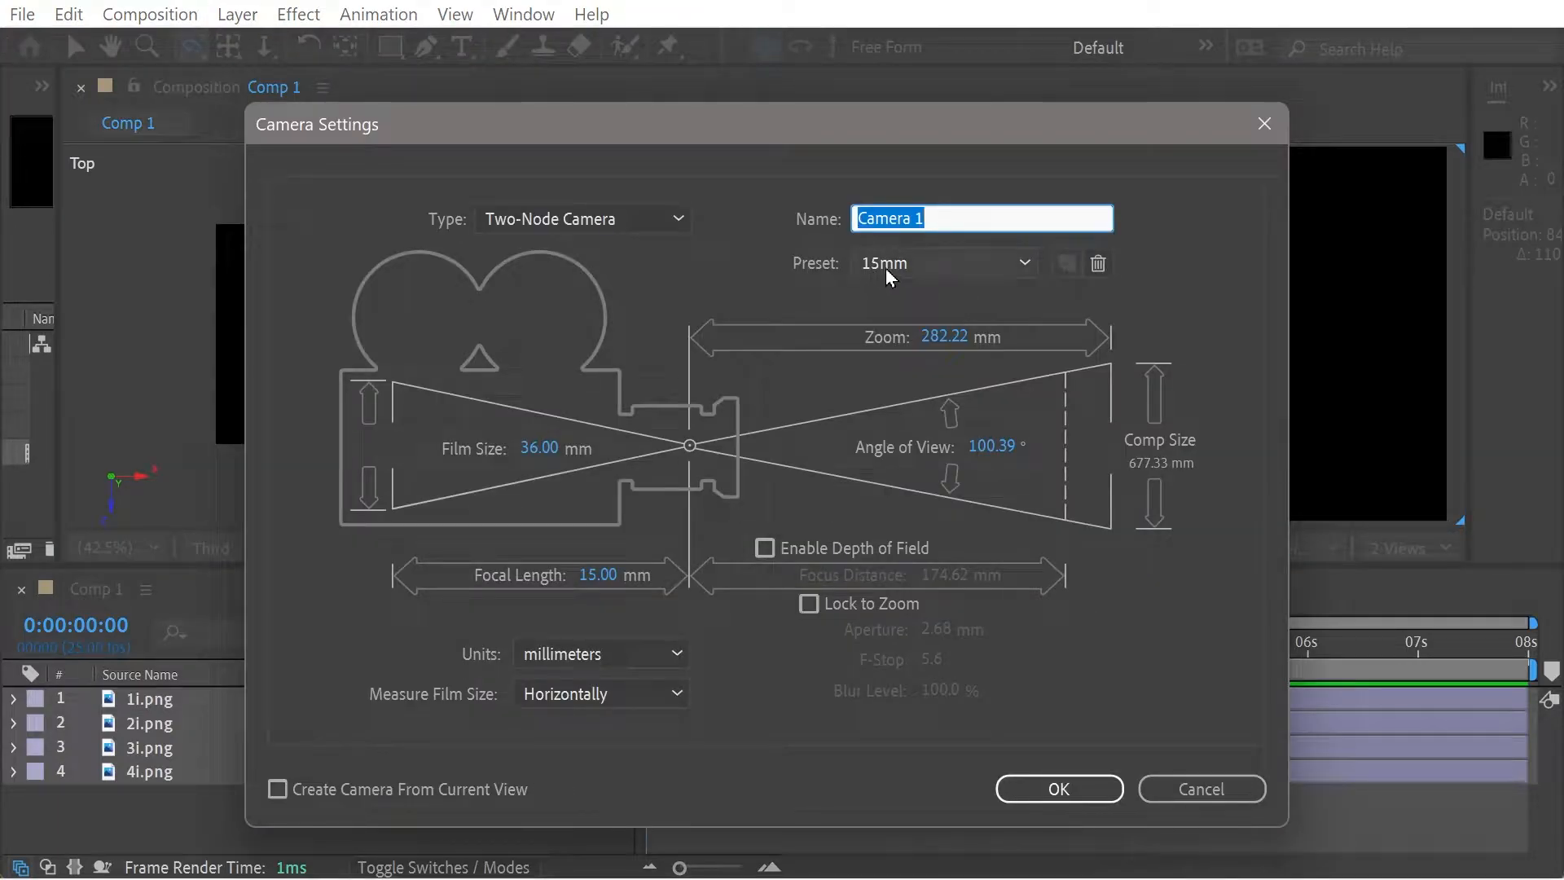
pyautogui.click(1059, 789)
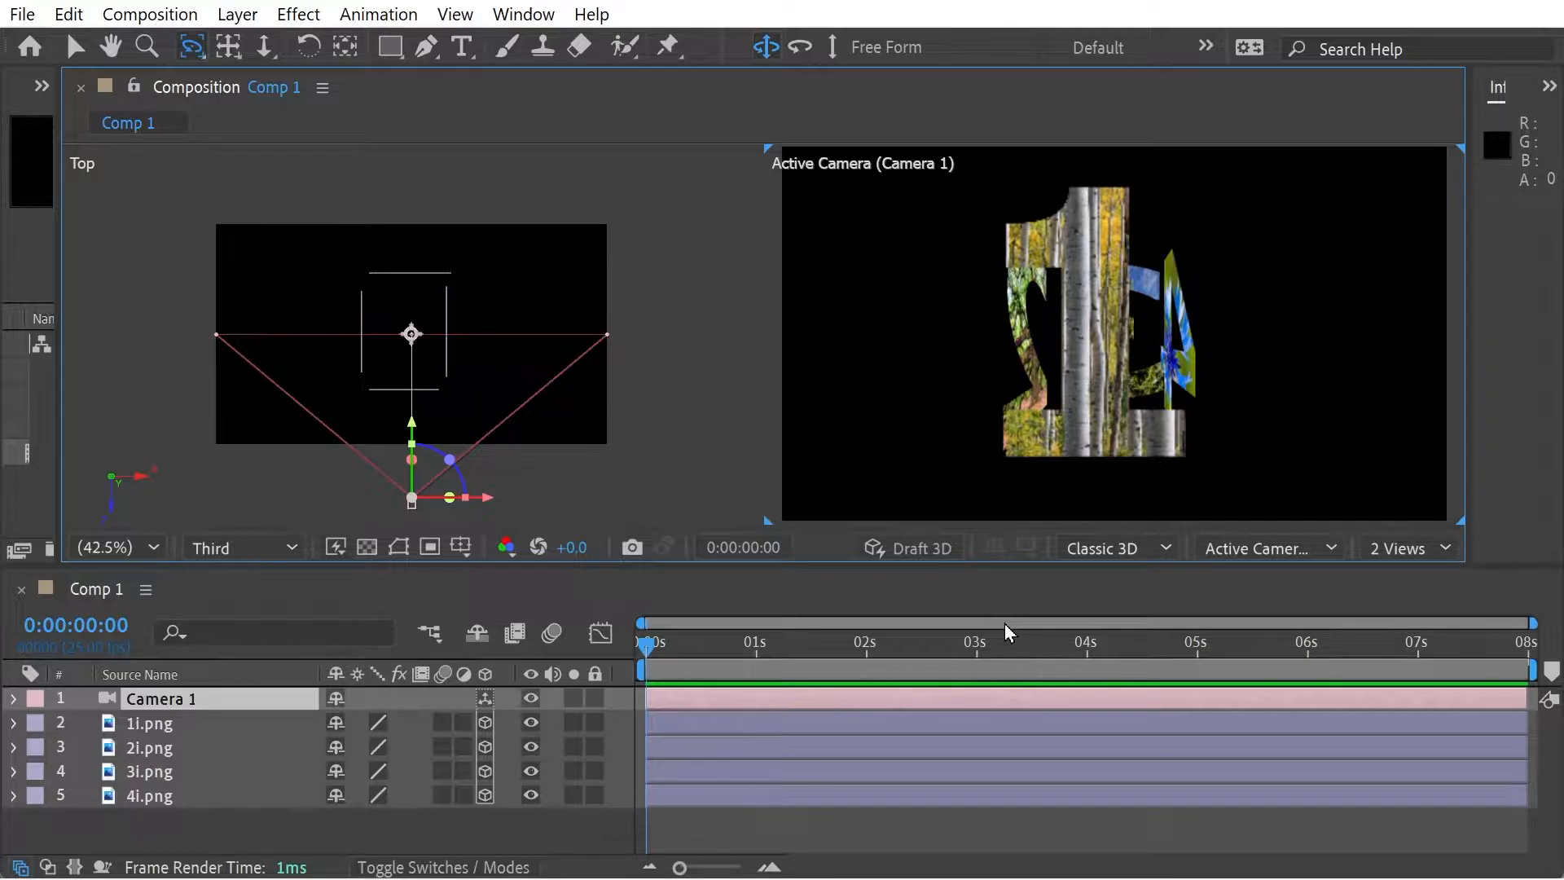
# - Keyframe Camera 1's position at 0:00:00:00, then orbit the camera at 0:00:02:13 to face the number 2
pyautogui.click(295, 702)
pyautogui.press('p')
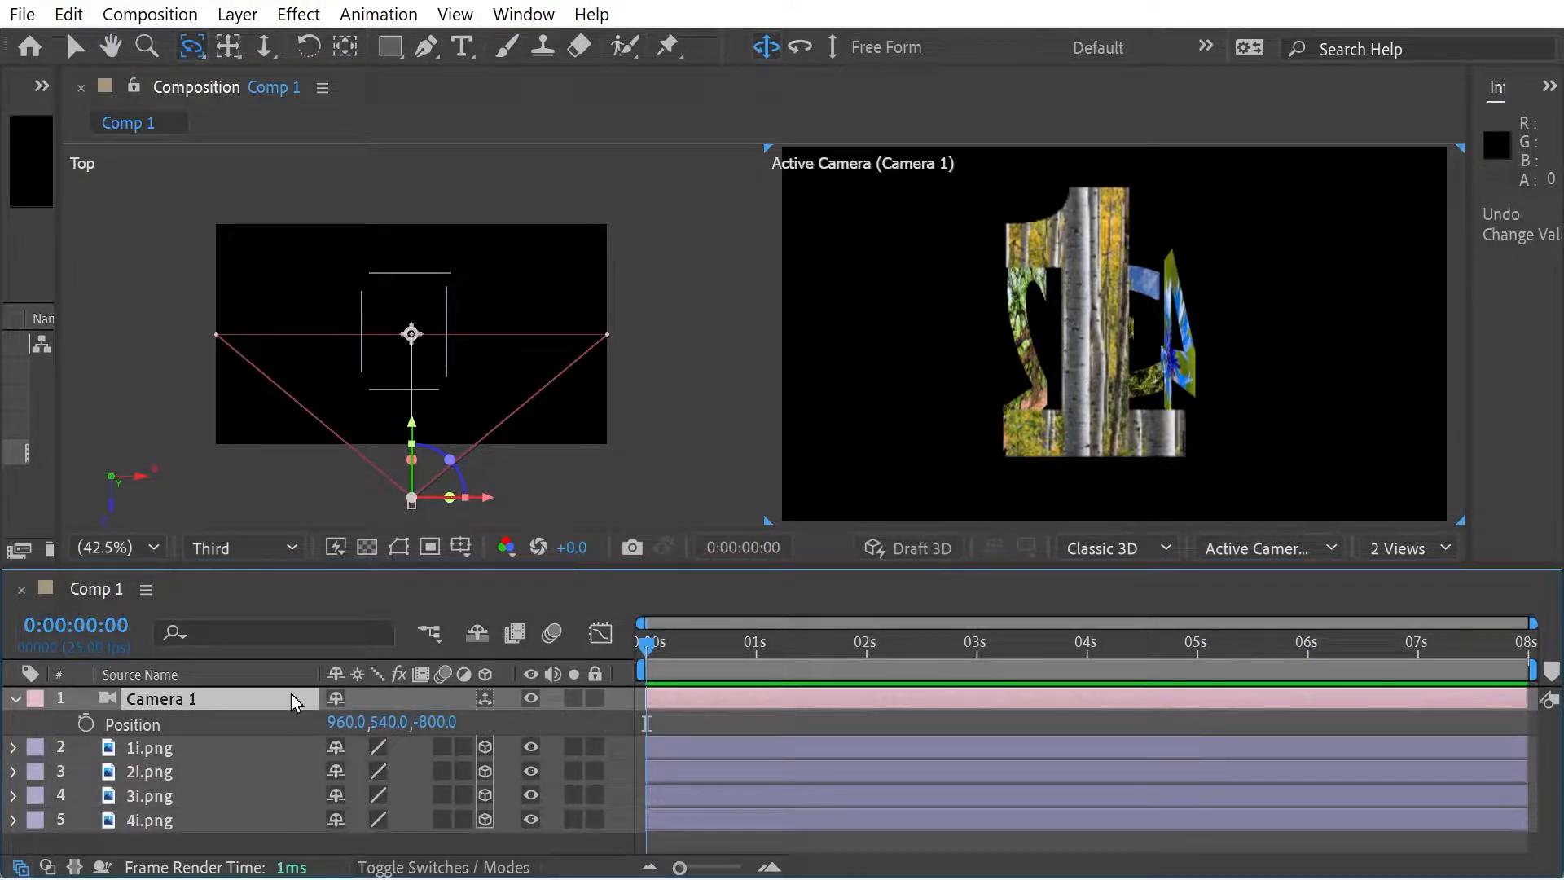
pyautogui.click(87, 726)
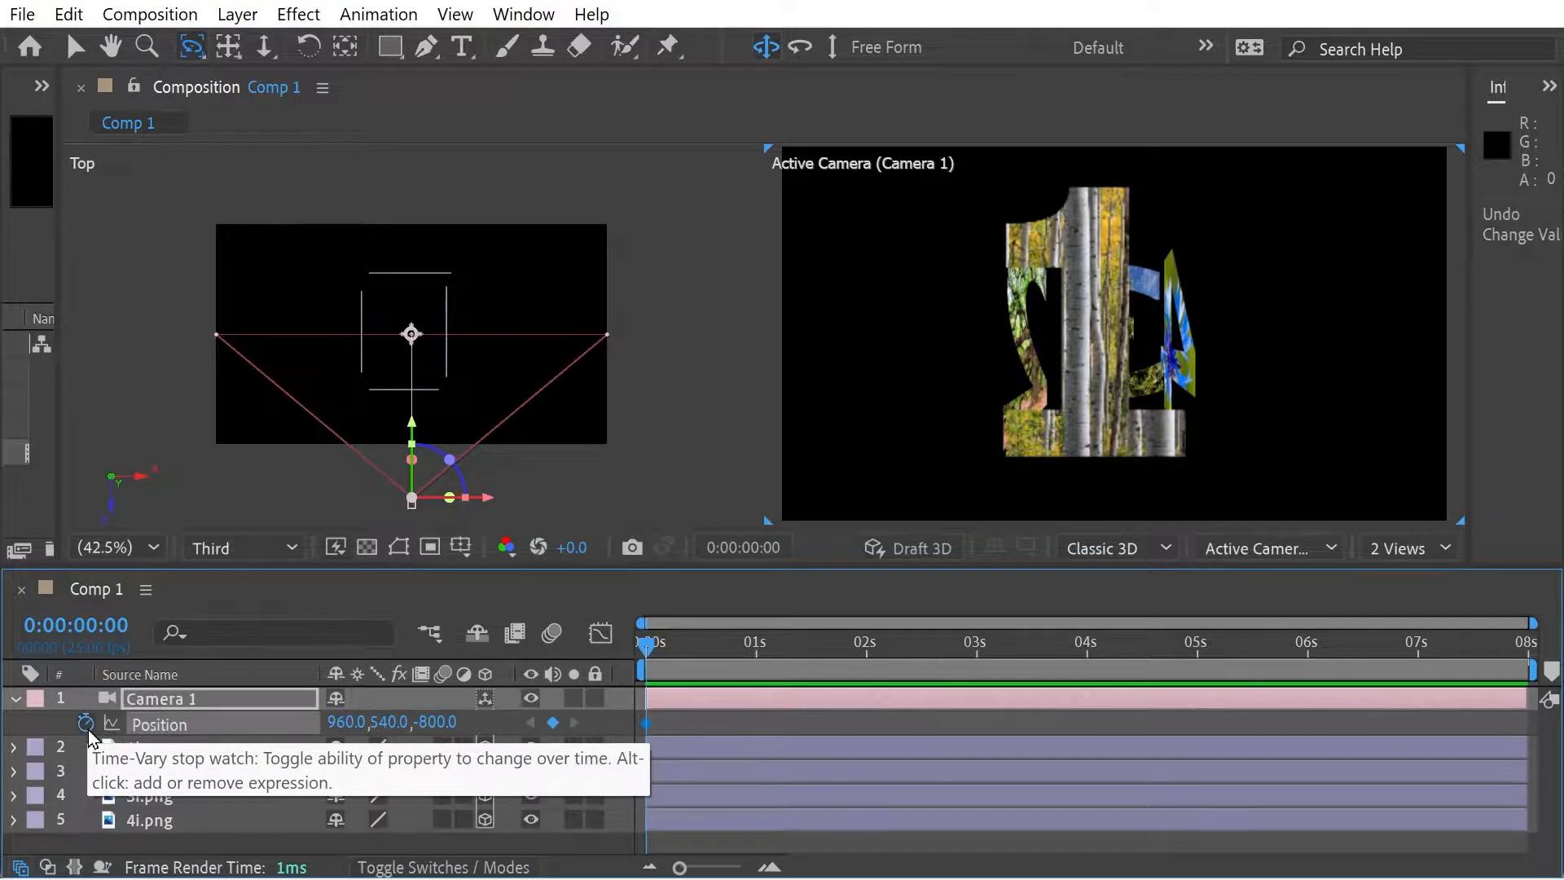
pyautogui.moveTo(732, 647); pyautogui.dragTo(926, 652)
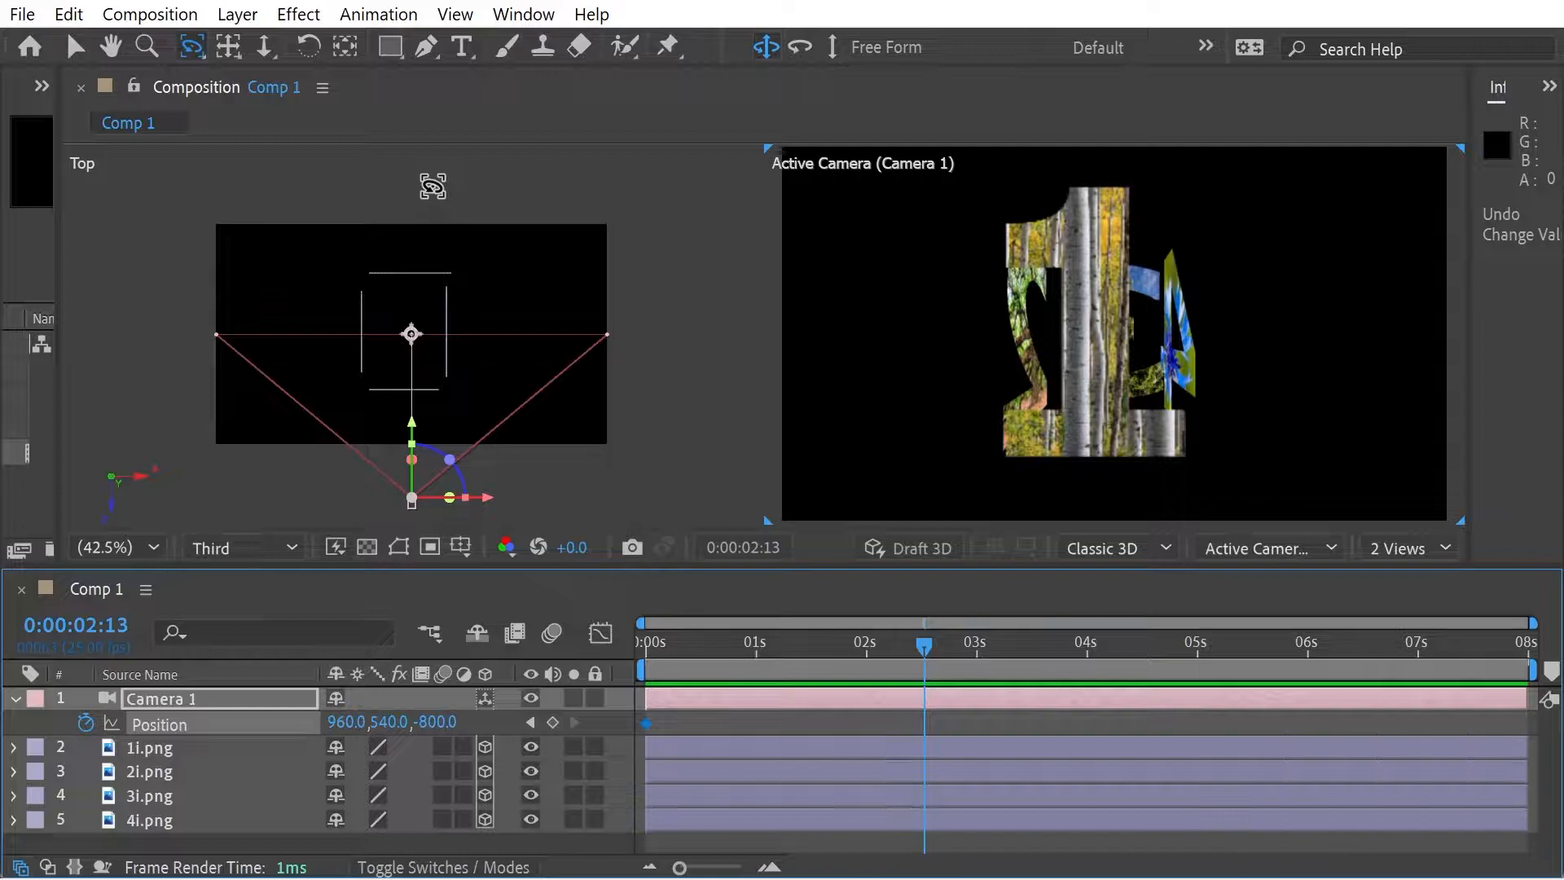
pyautogui.click(190, 48)
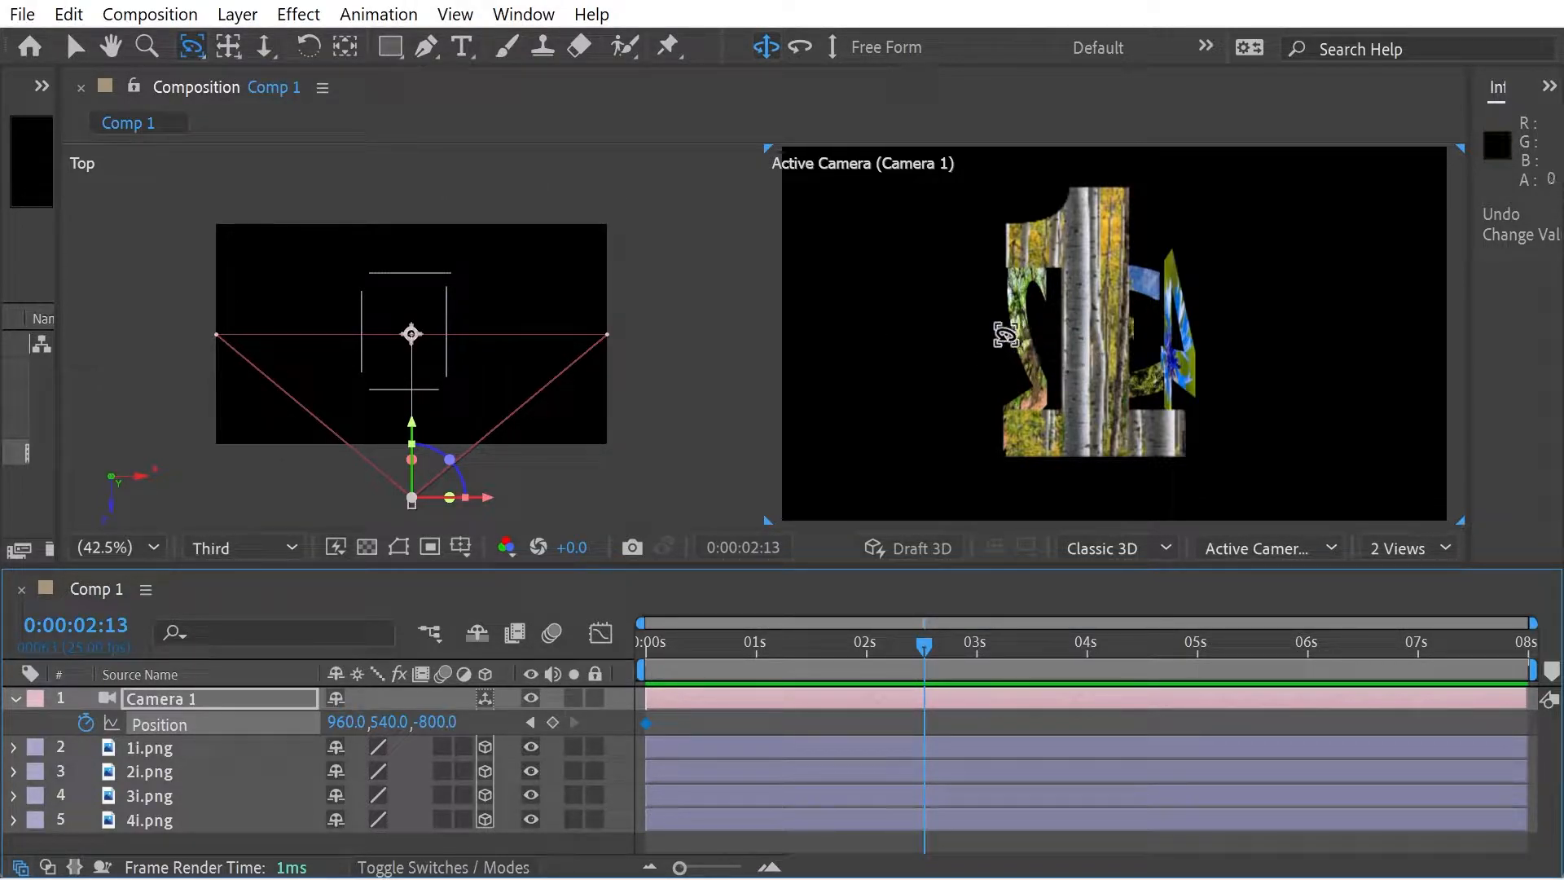
pyautogui.moveTo(1012, 336); pyautogui.dragTo(1138, 339)
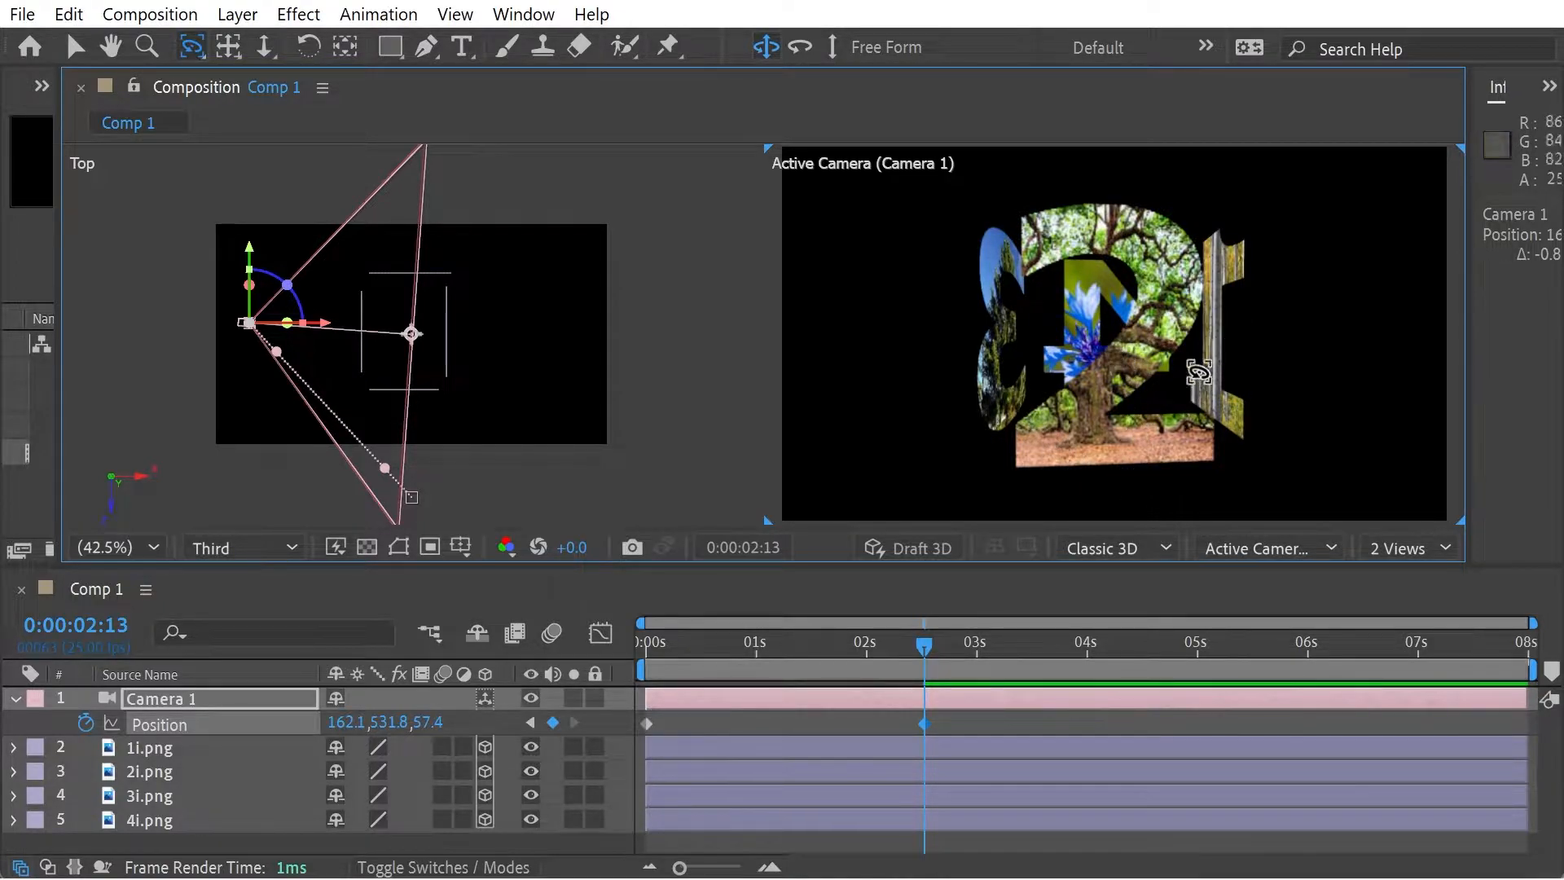
# - Bend Camera 1's straight motion path into a rounded arc using both path handles in the Top view, and scrub through the move
pyautogui.click(885, 647)
pyautogui.moveTo(885, 658); pyautogui.dragTo(664, 662)
pyautogui.press('v')
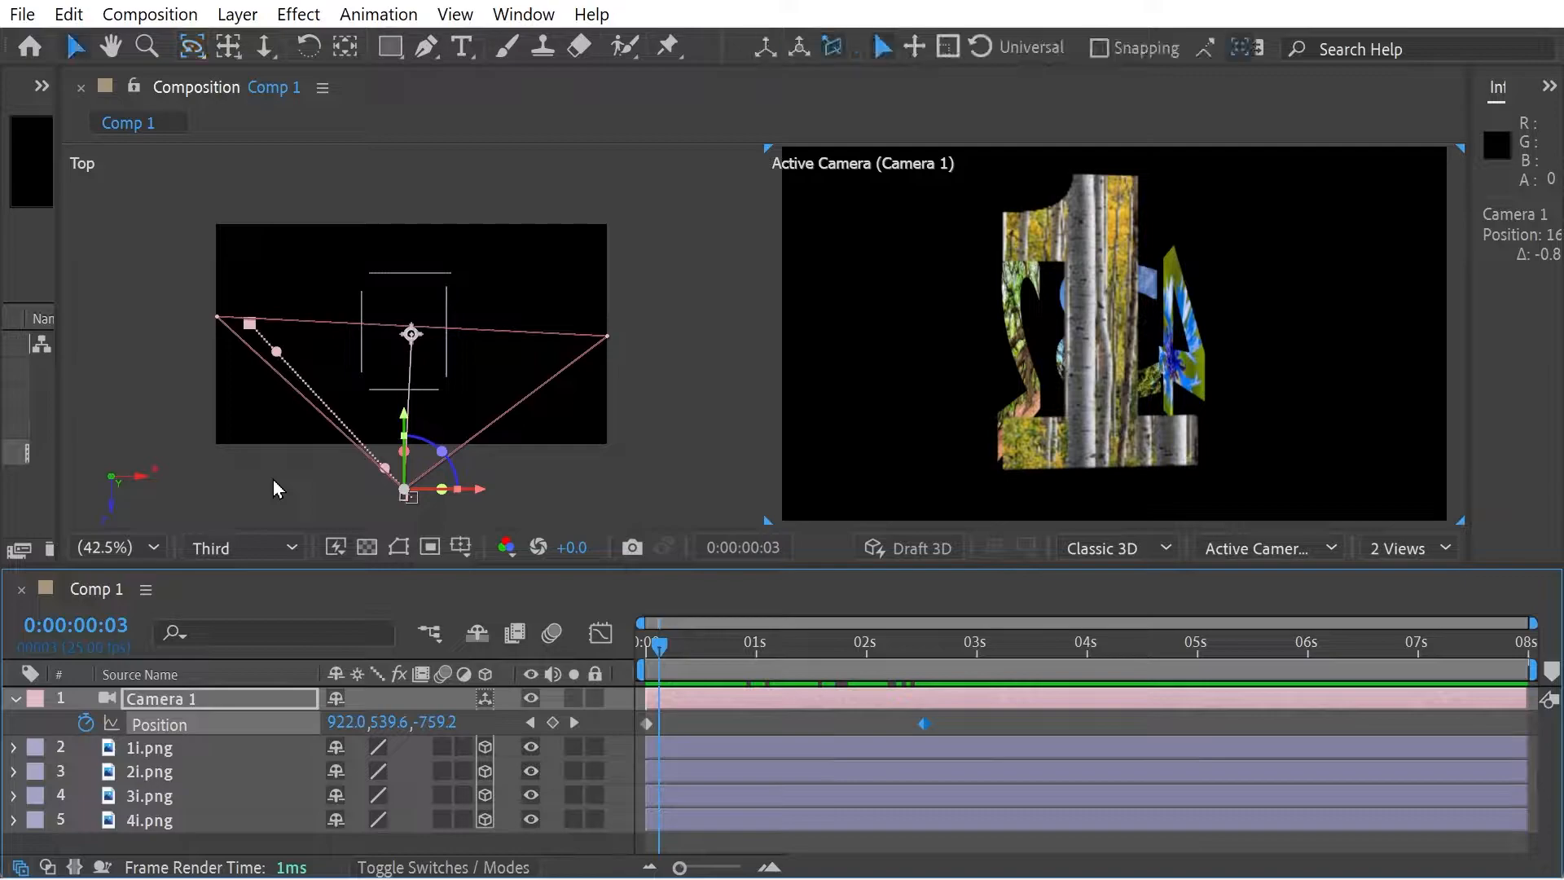
pyautogui.click(384, 472)
pyautogui.moveTo(384, 470); pyautogui.dragTo(238, 383)
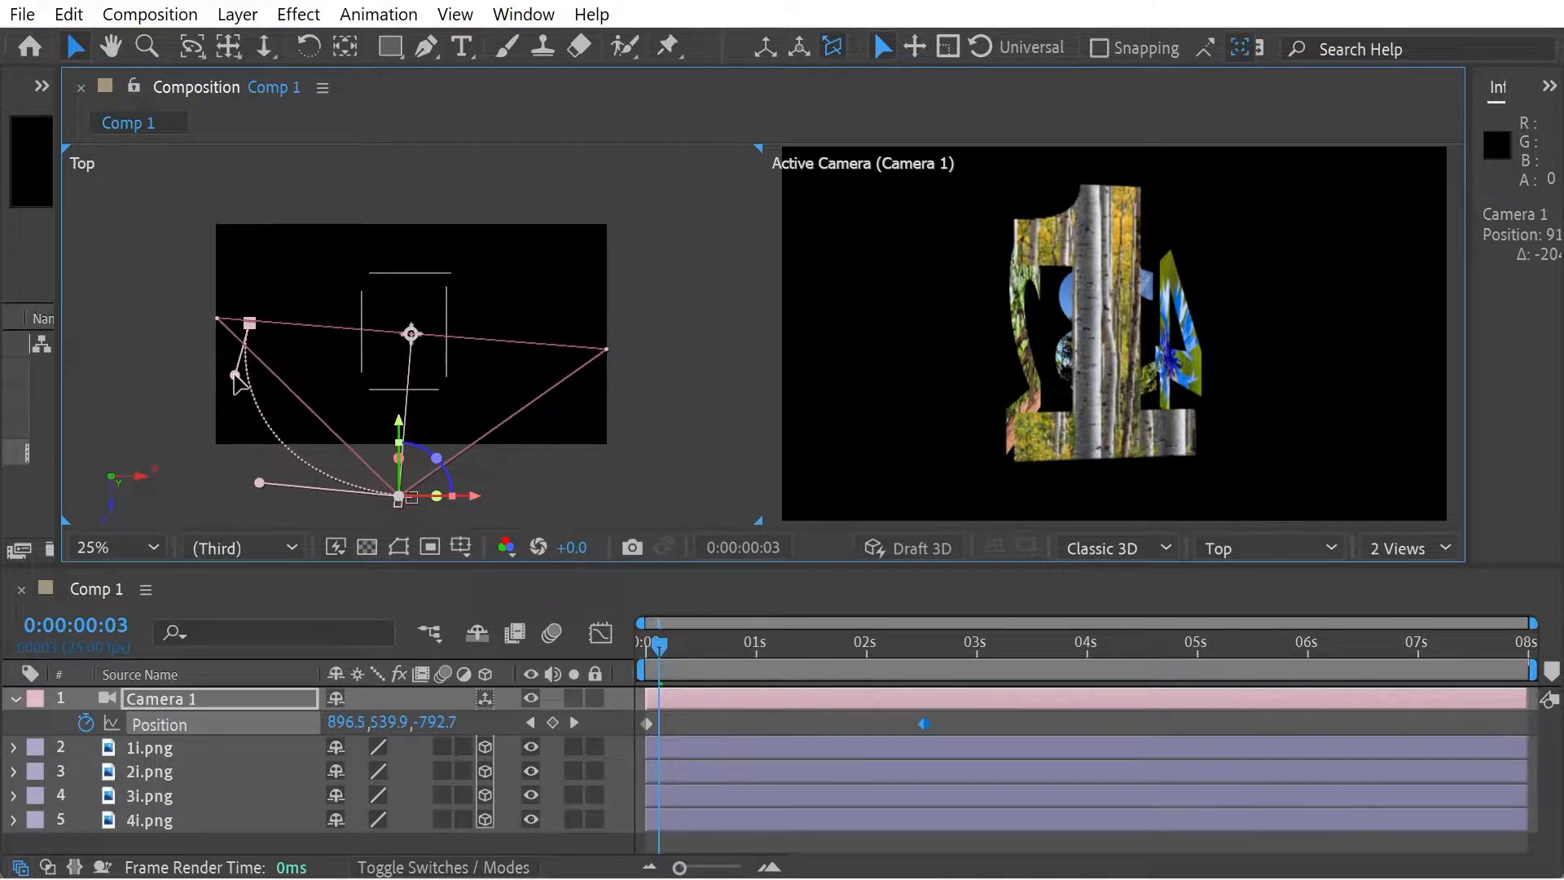
pyautogui.moveTo(675, 654); pyautogui.dragTo(923, 701)
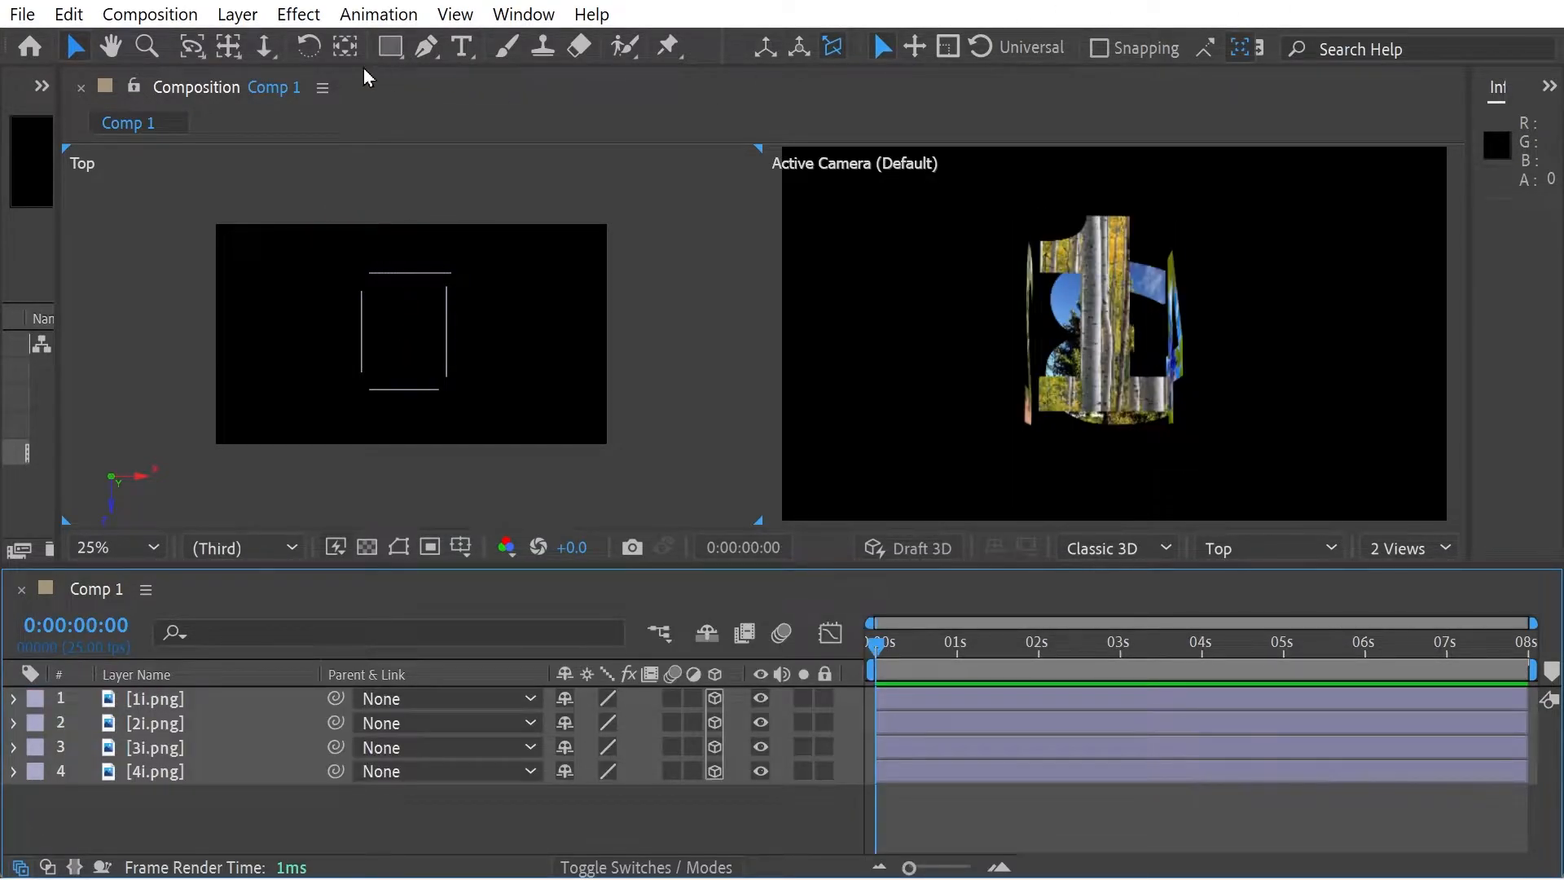
# - Create a new camera in the composition without changing the camera settings
pyautogui.click(237, 13)
pyautogui.moveTo(268, 43)
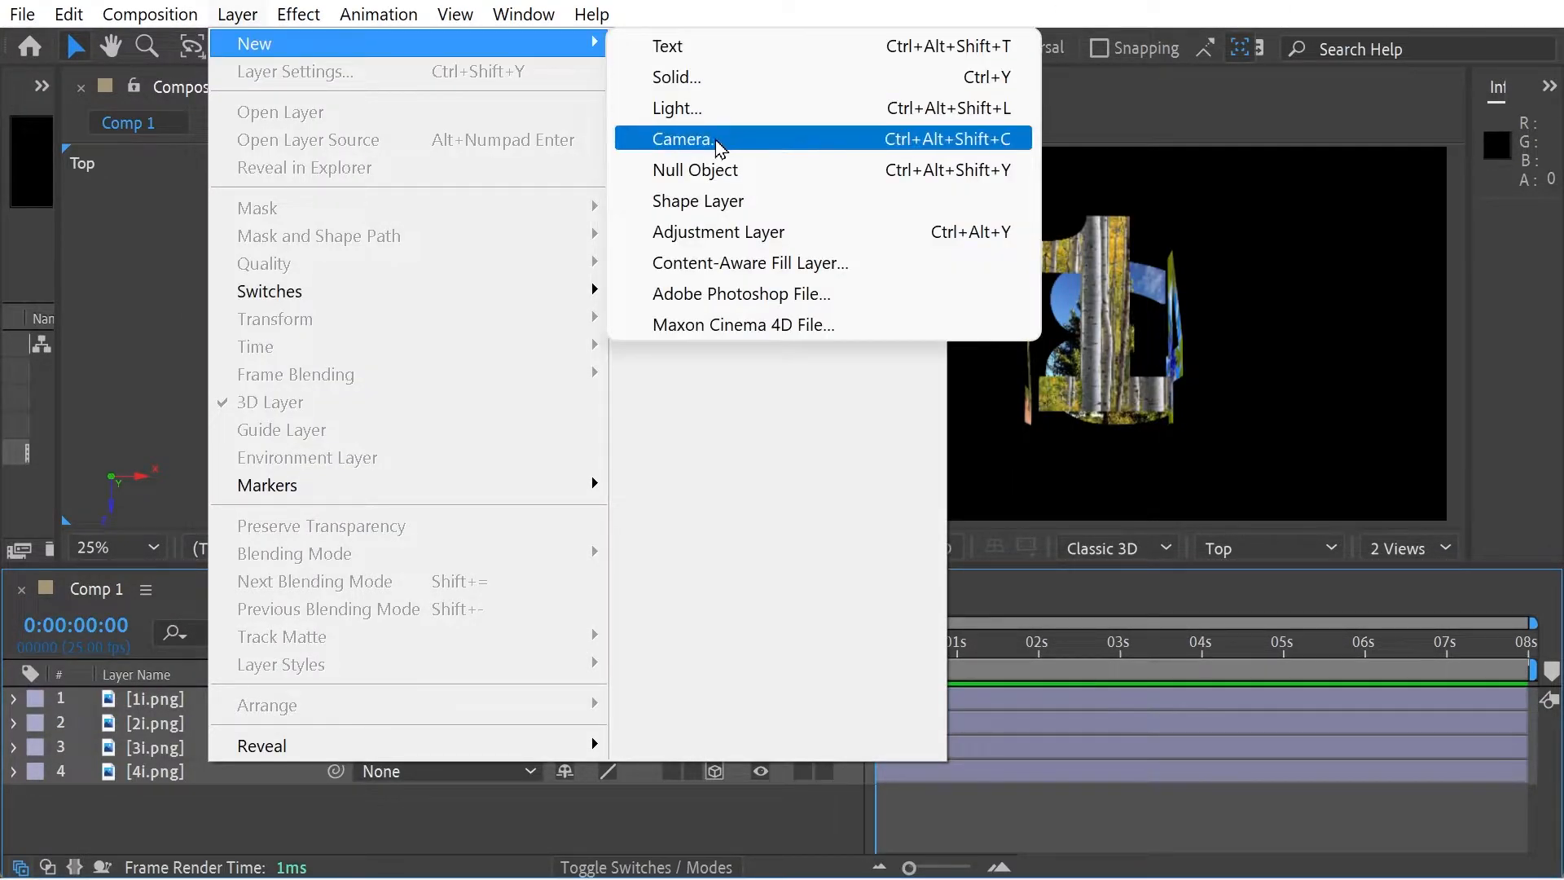
pyautogui.click(720, 143)
pyautogui.click(1052, 788)
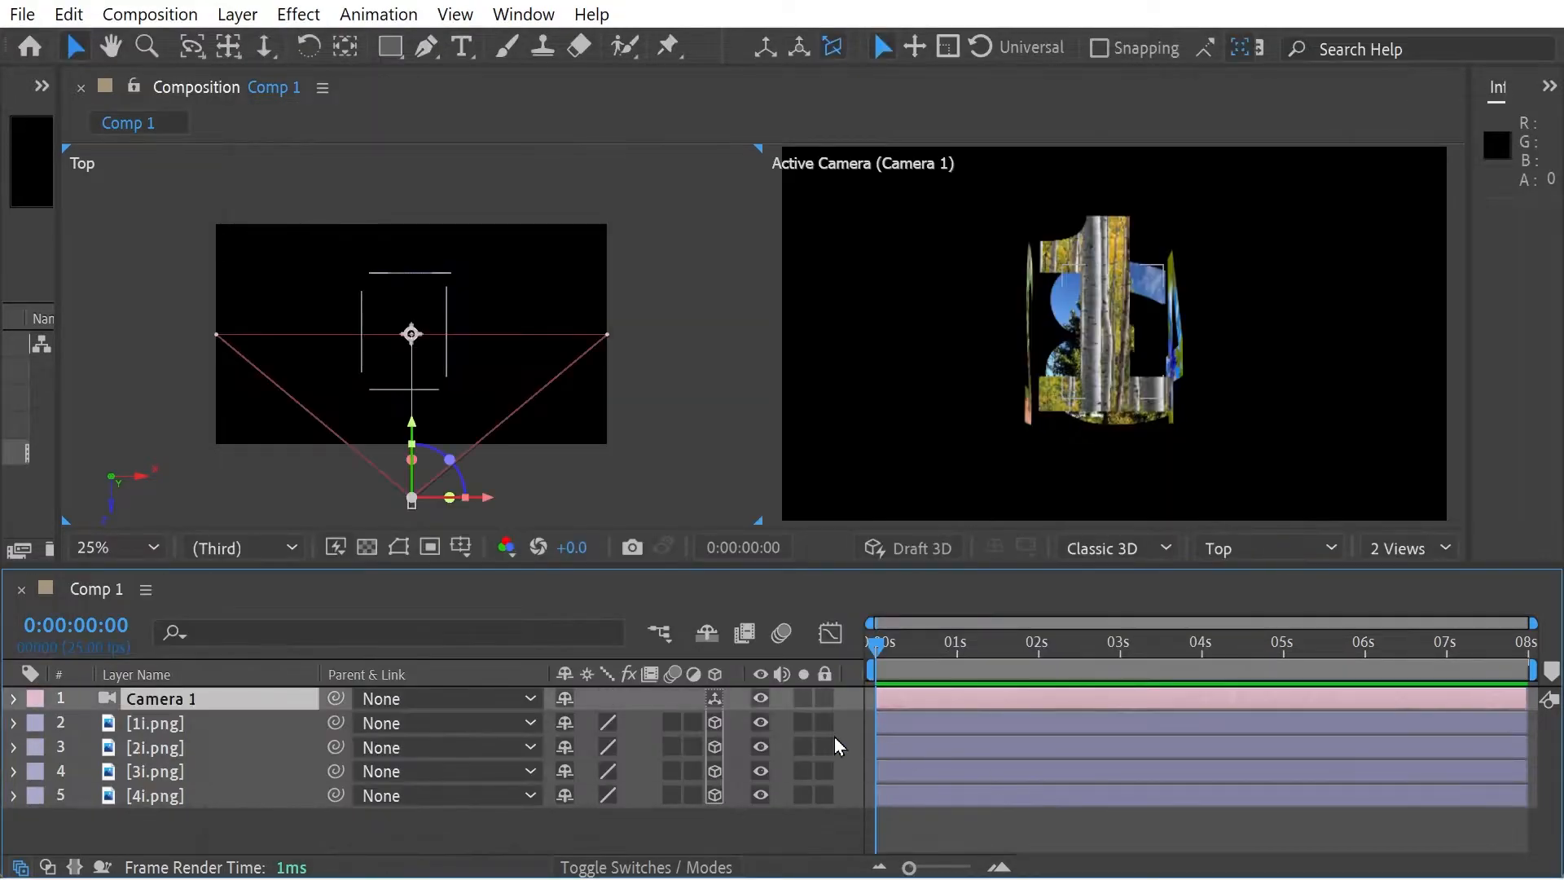
# - Add a null object to the composition and make it a 3D layer
pyautogui.click(237, 14)
pyautogui.moveTo(253, 44)
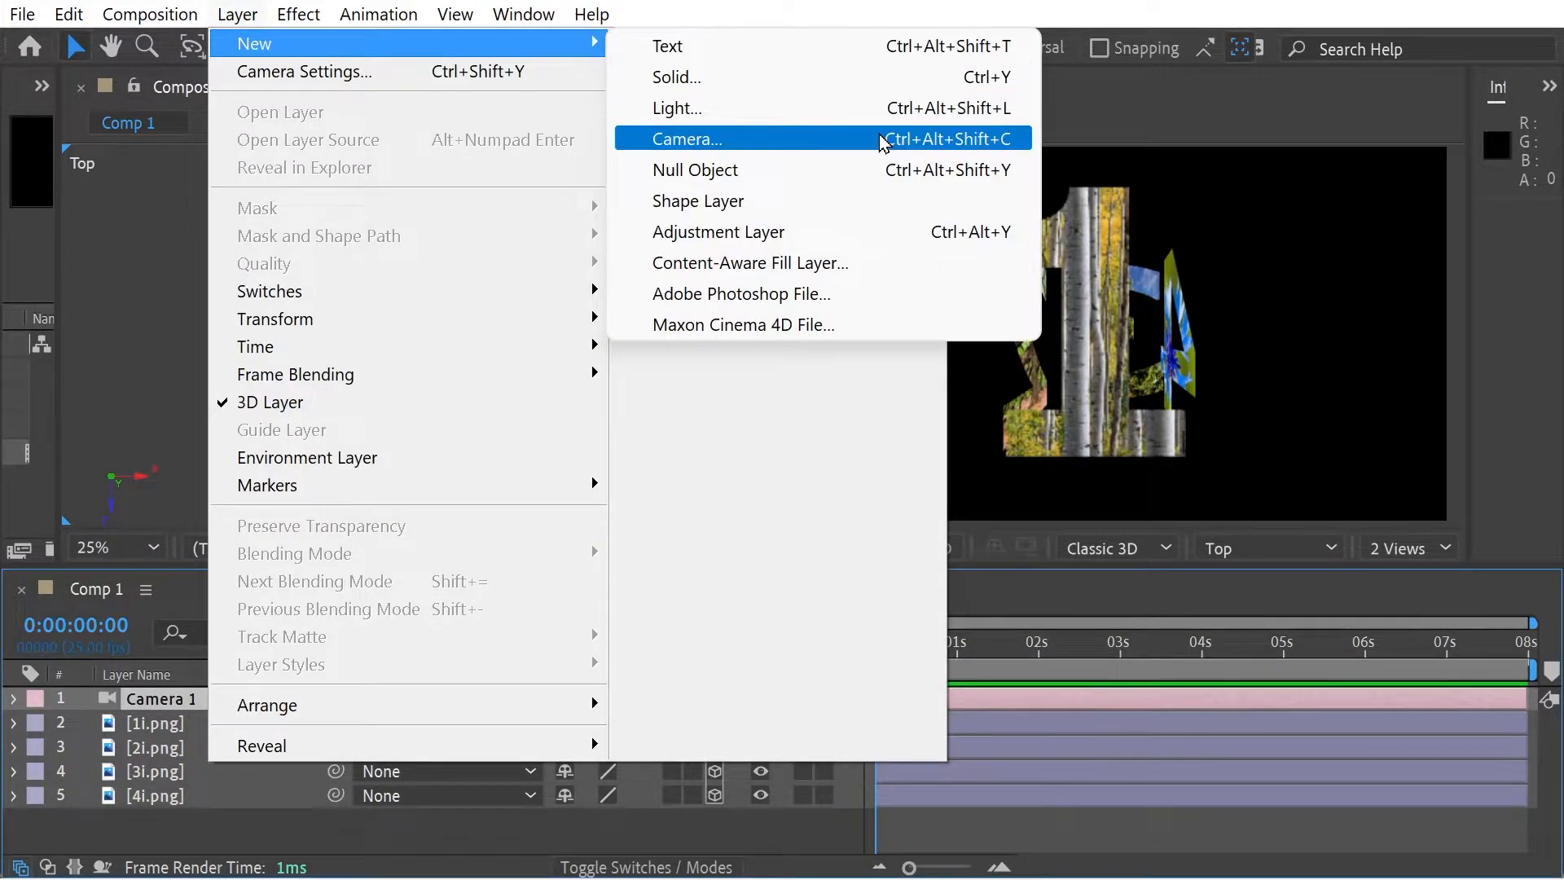
pyautogui.click(777, 174)
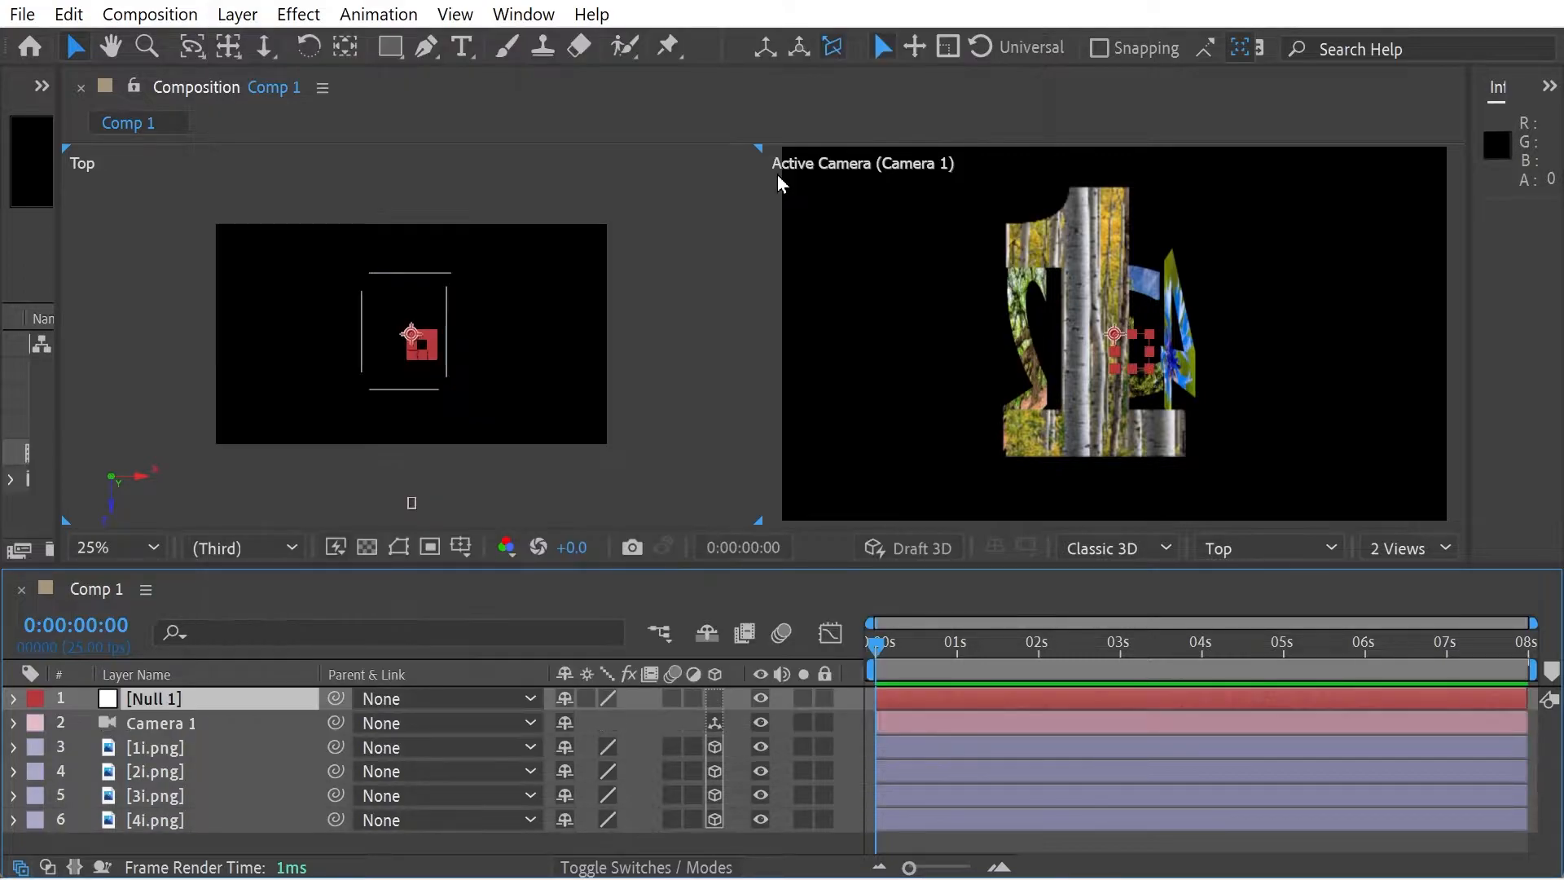
pyautogui.click(715, 700)
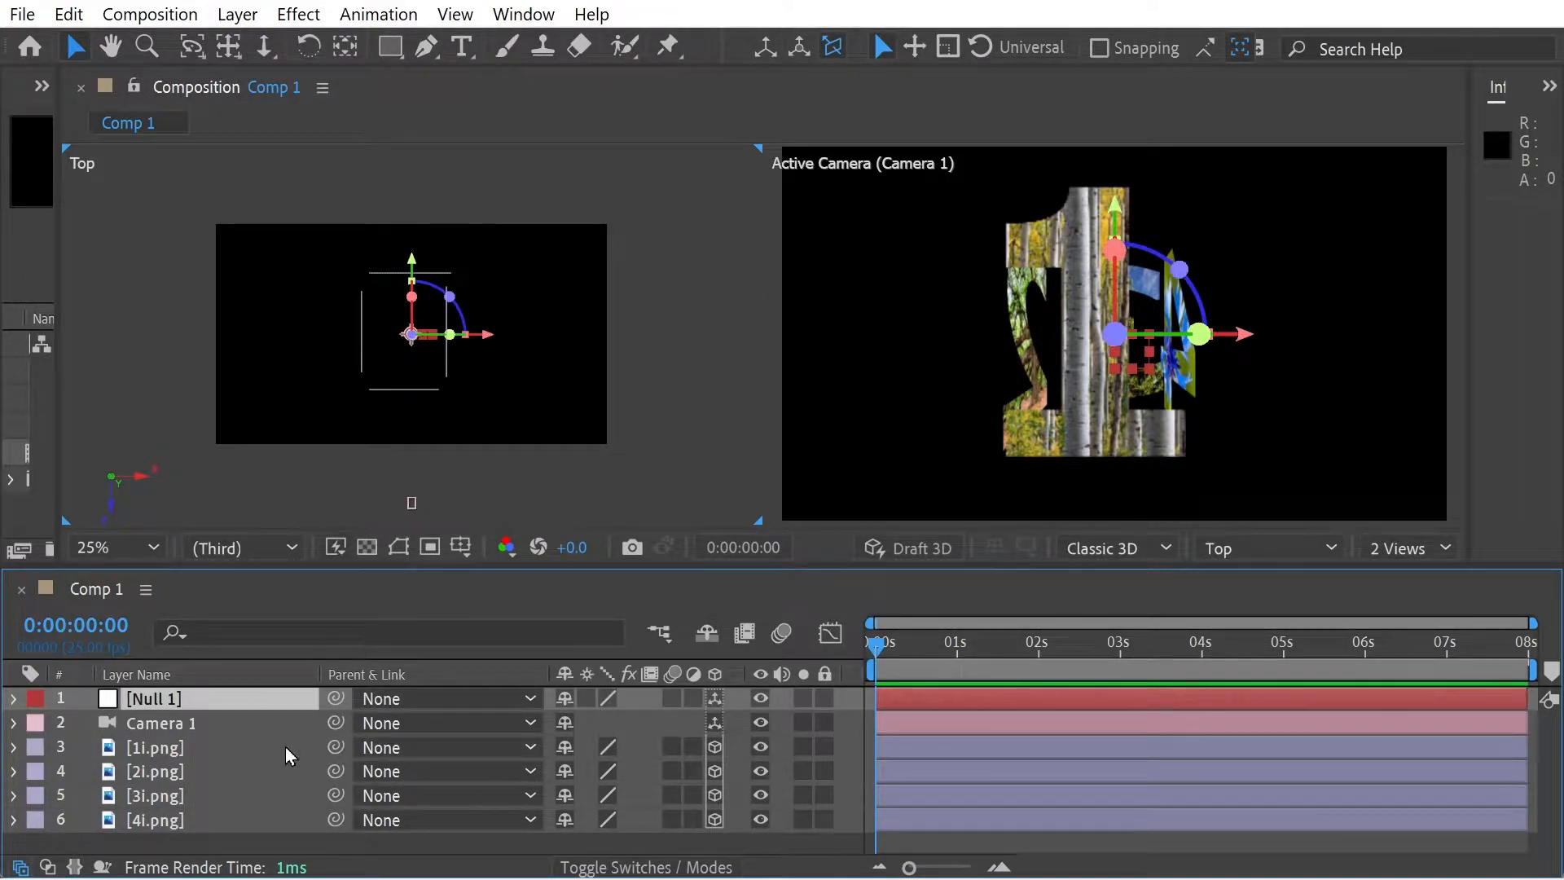
# - Reveal the positions of Null 1 and Camera 1, and parent Camera 1 to Null 1
pyautogui.keyDown('ctrl'); pyautogui.click(185, 724); pyautogui.keyUp('ctrl')
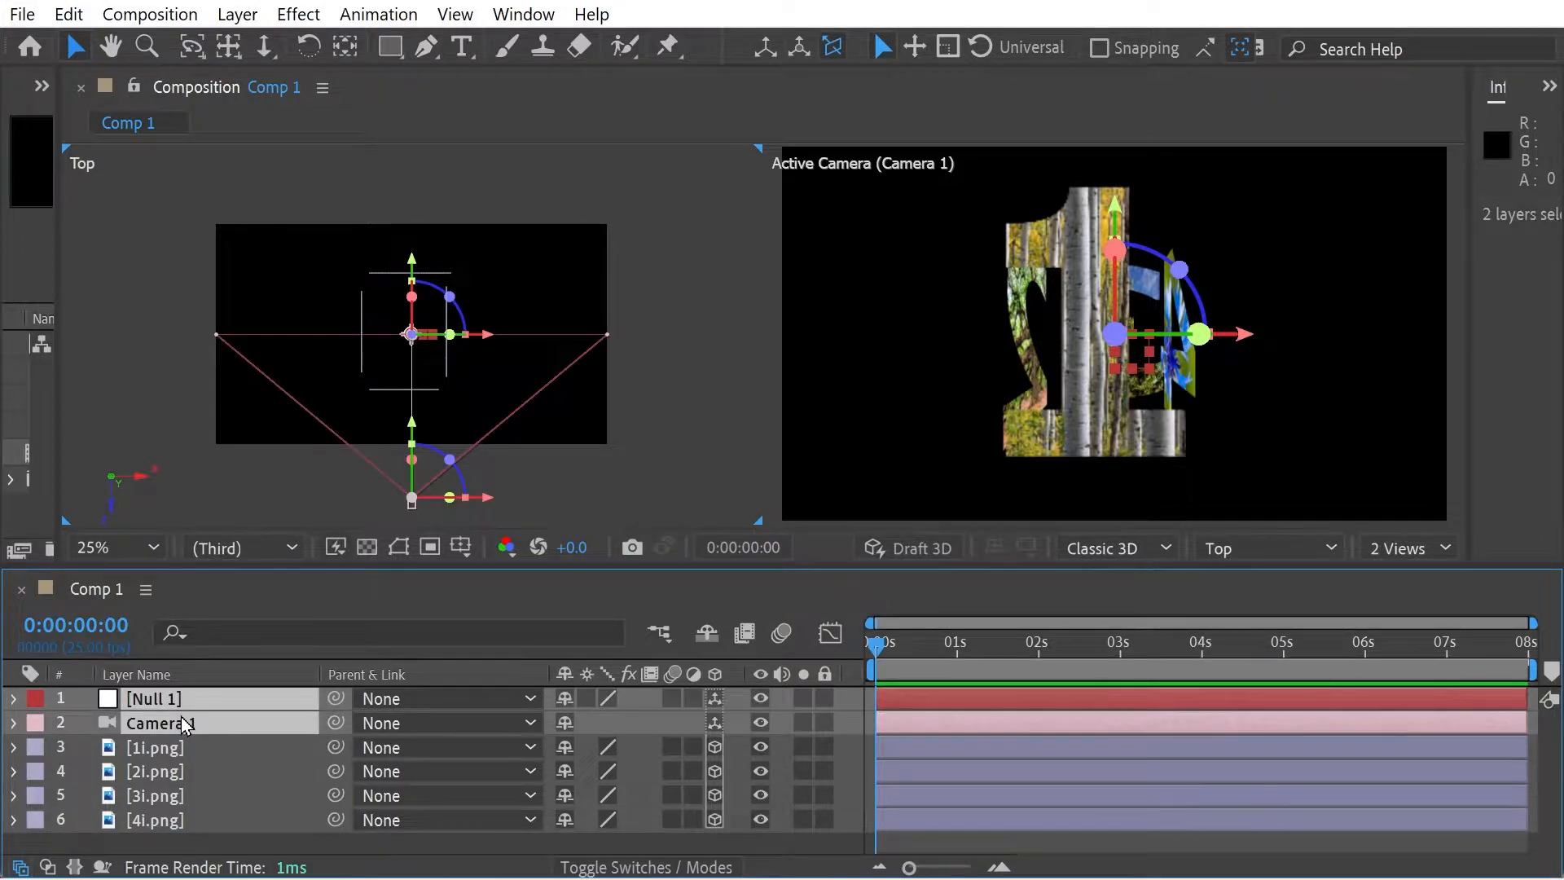
pyautogui.press('p')
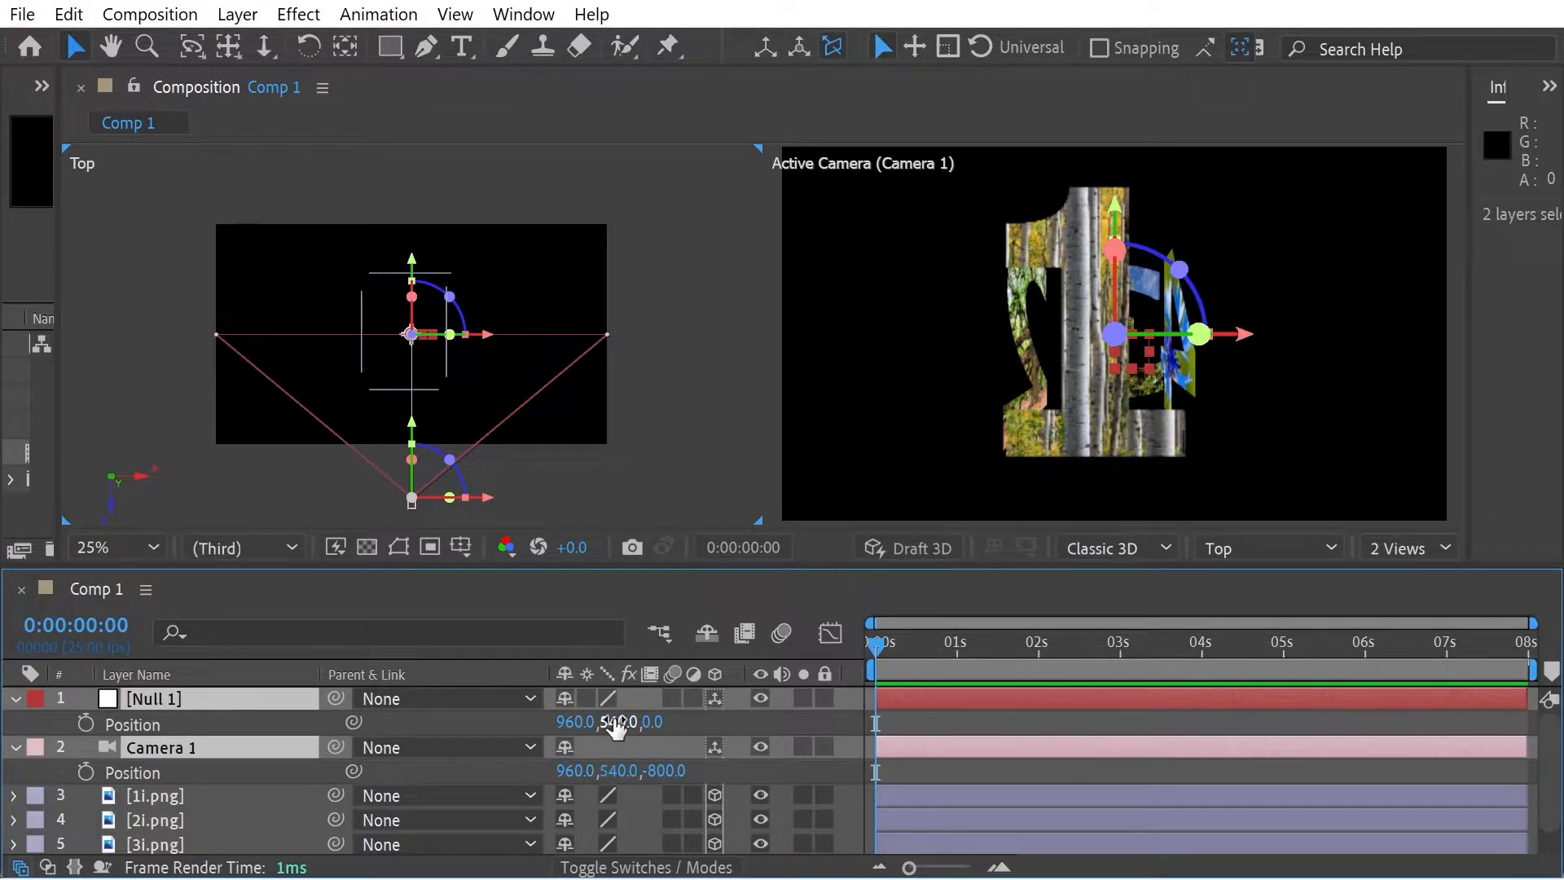
pyautogui.click(468, 754)
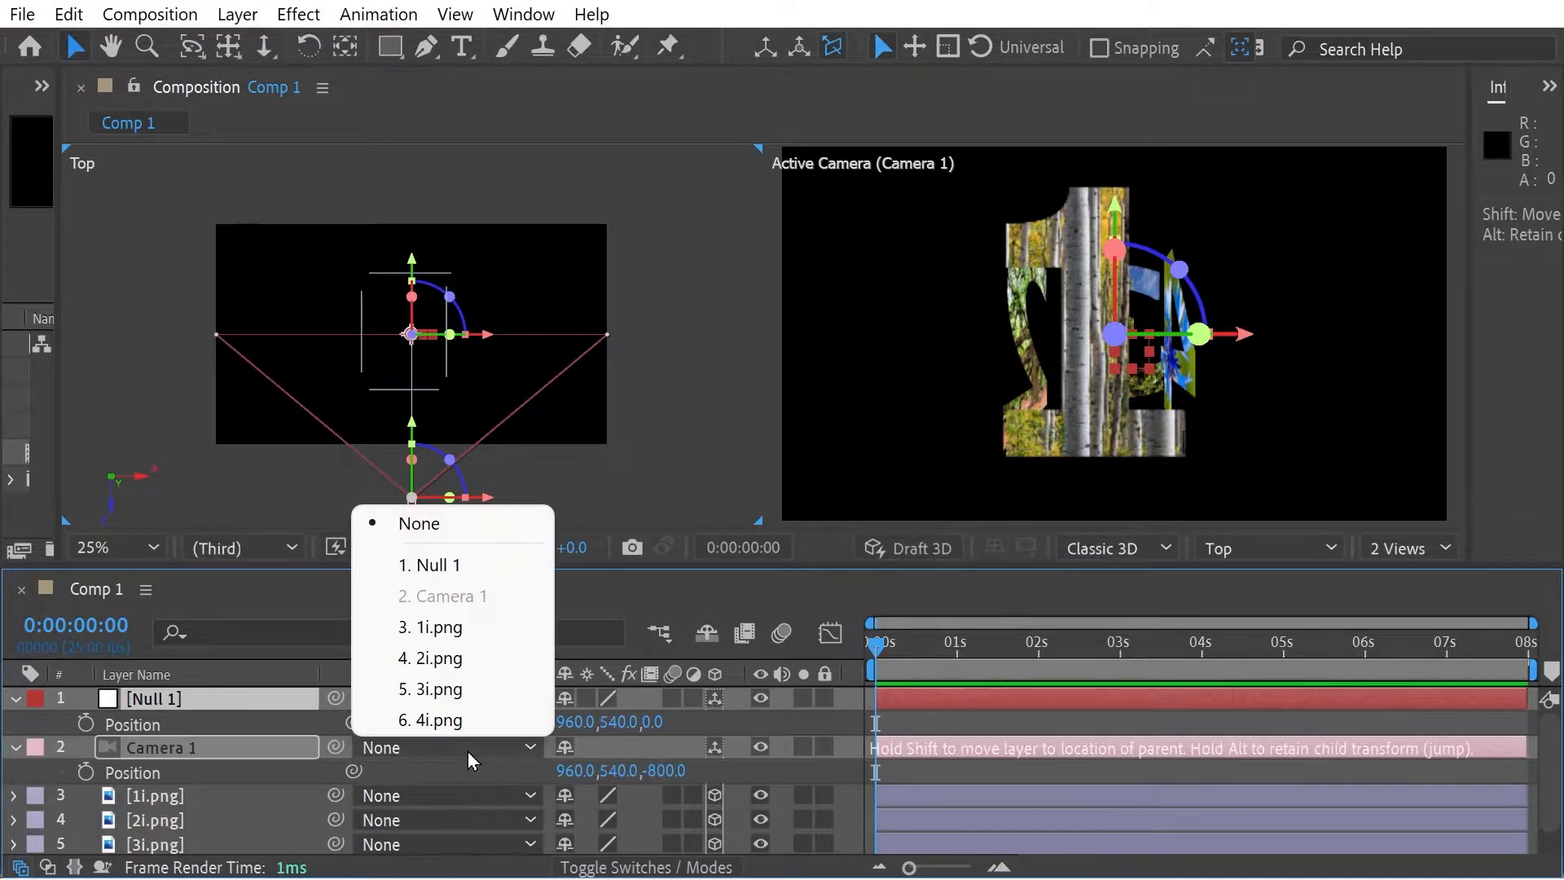
pyautogui.click(468, 569)
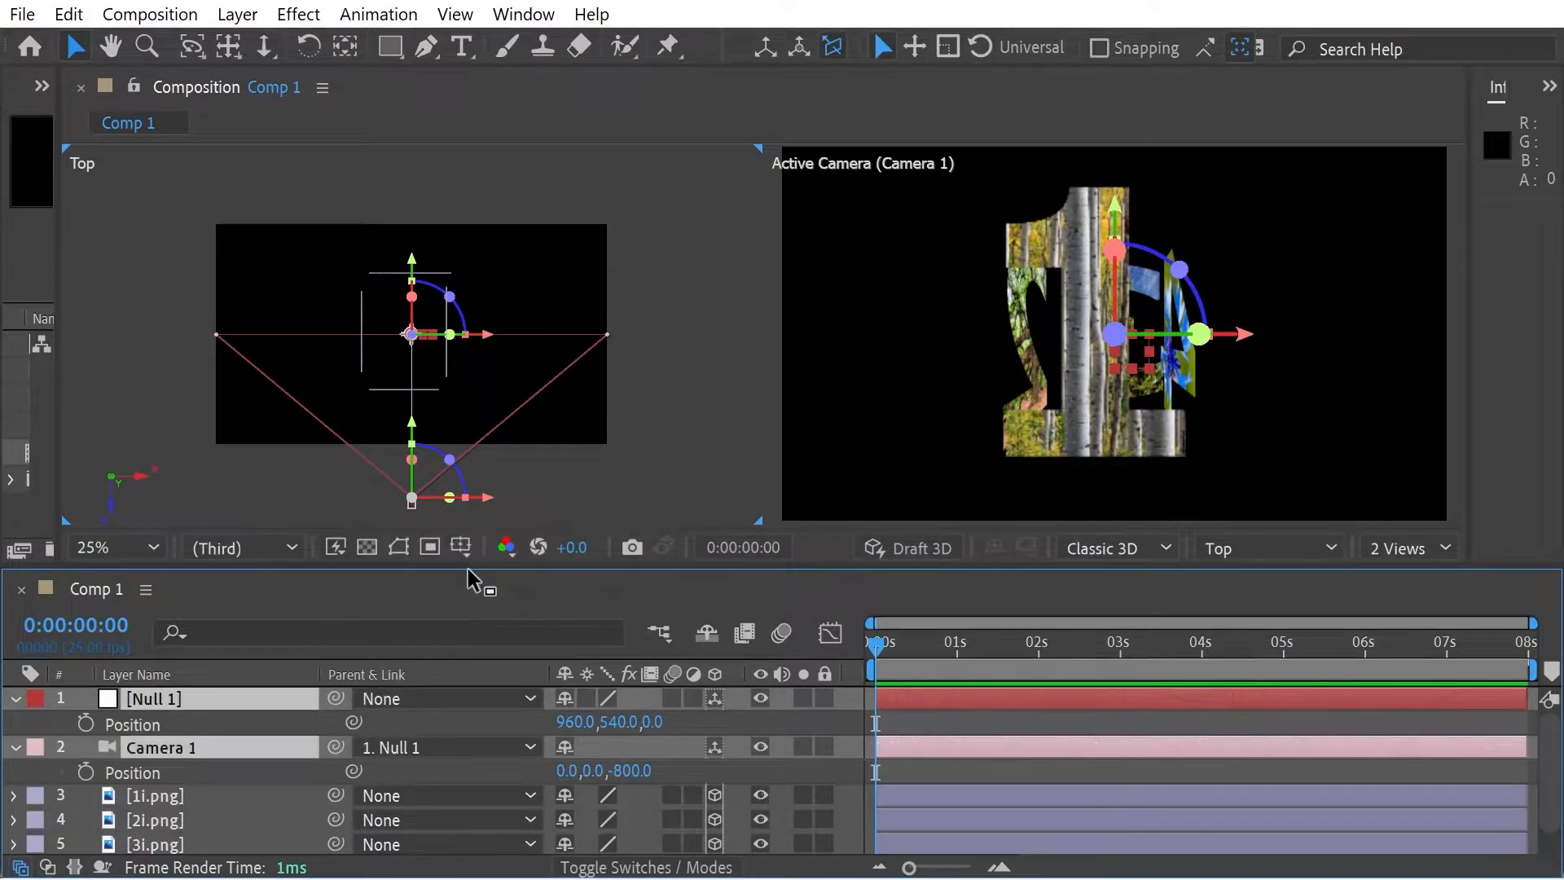
# - Animate Null 1's Y Rotation from 0° at 0:00:00:00 to 90° at 0:00:03:00, and scrub through the rotation
pyautogui.click(159, 701)
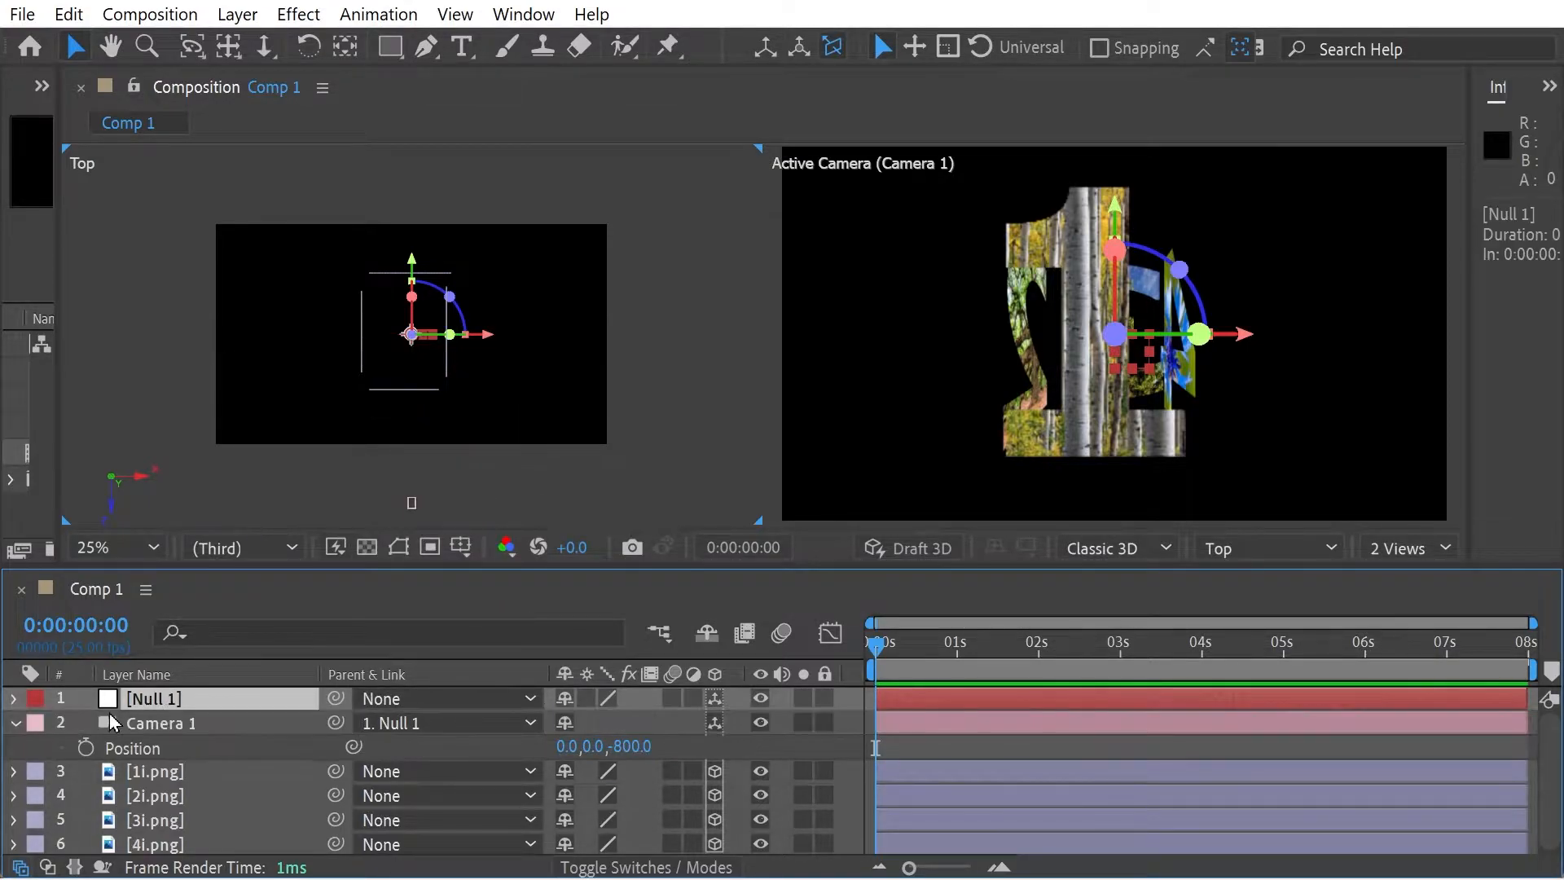
pyautogui.press('r')
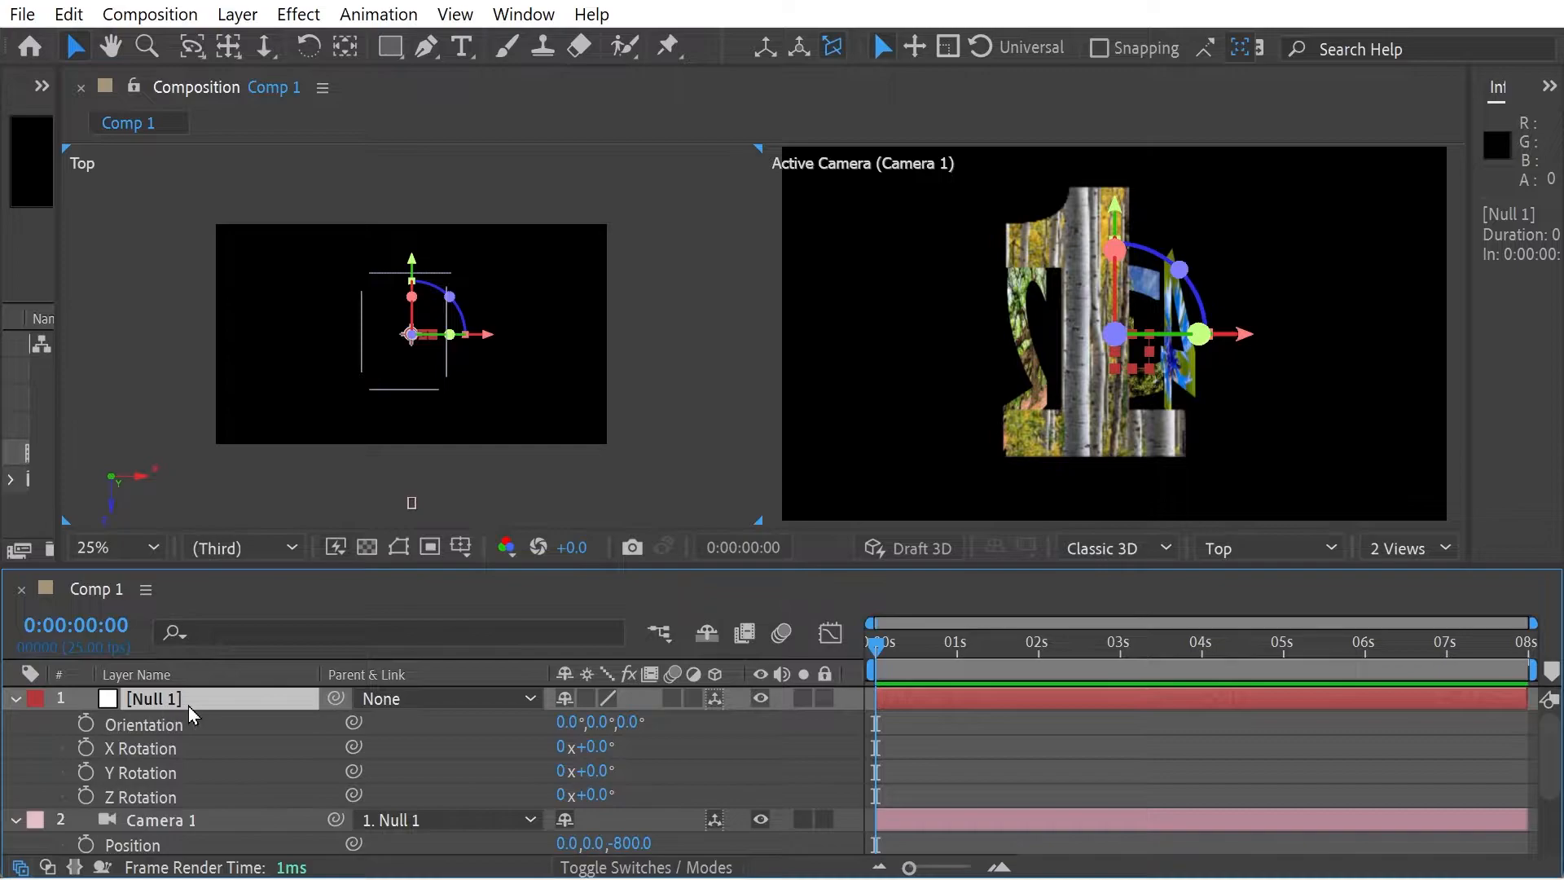
pyautogui.click(85, 772)
pyautogui.moveTo(981, 652); pyautogui.dragTo(1121, 653)
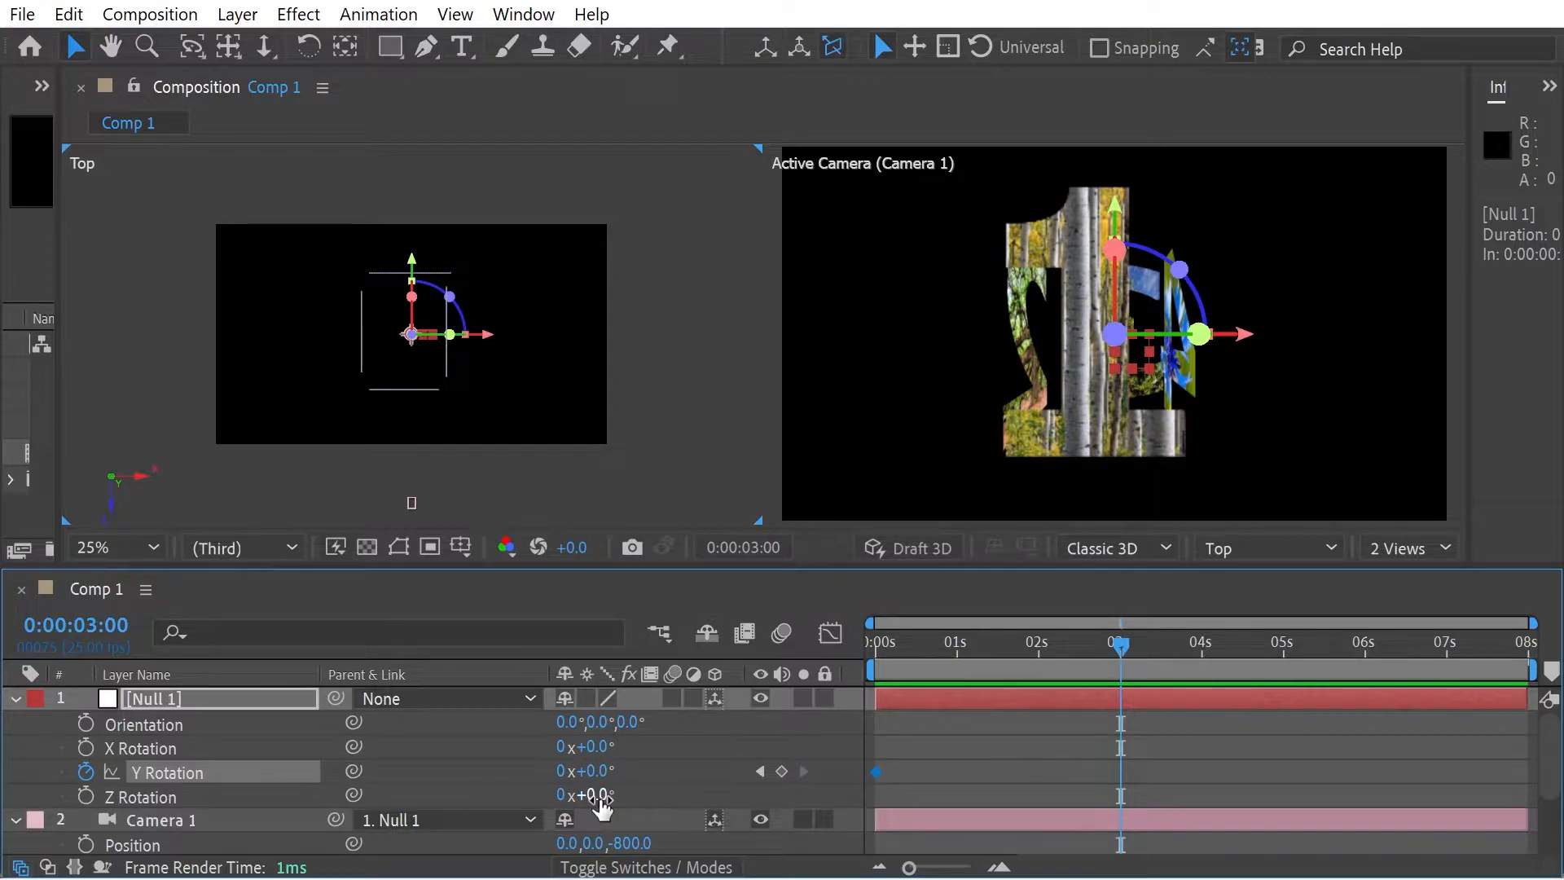
pyautogui.click(593, 771)
pyautogui.write('90')
pyautogui.press('Return')
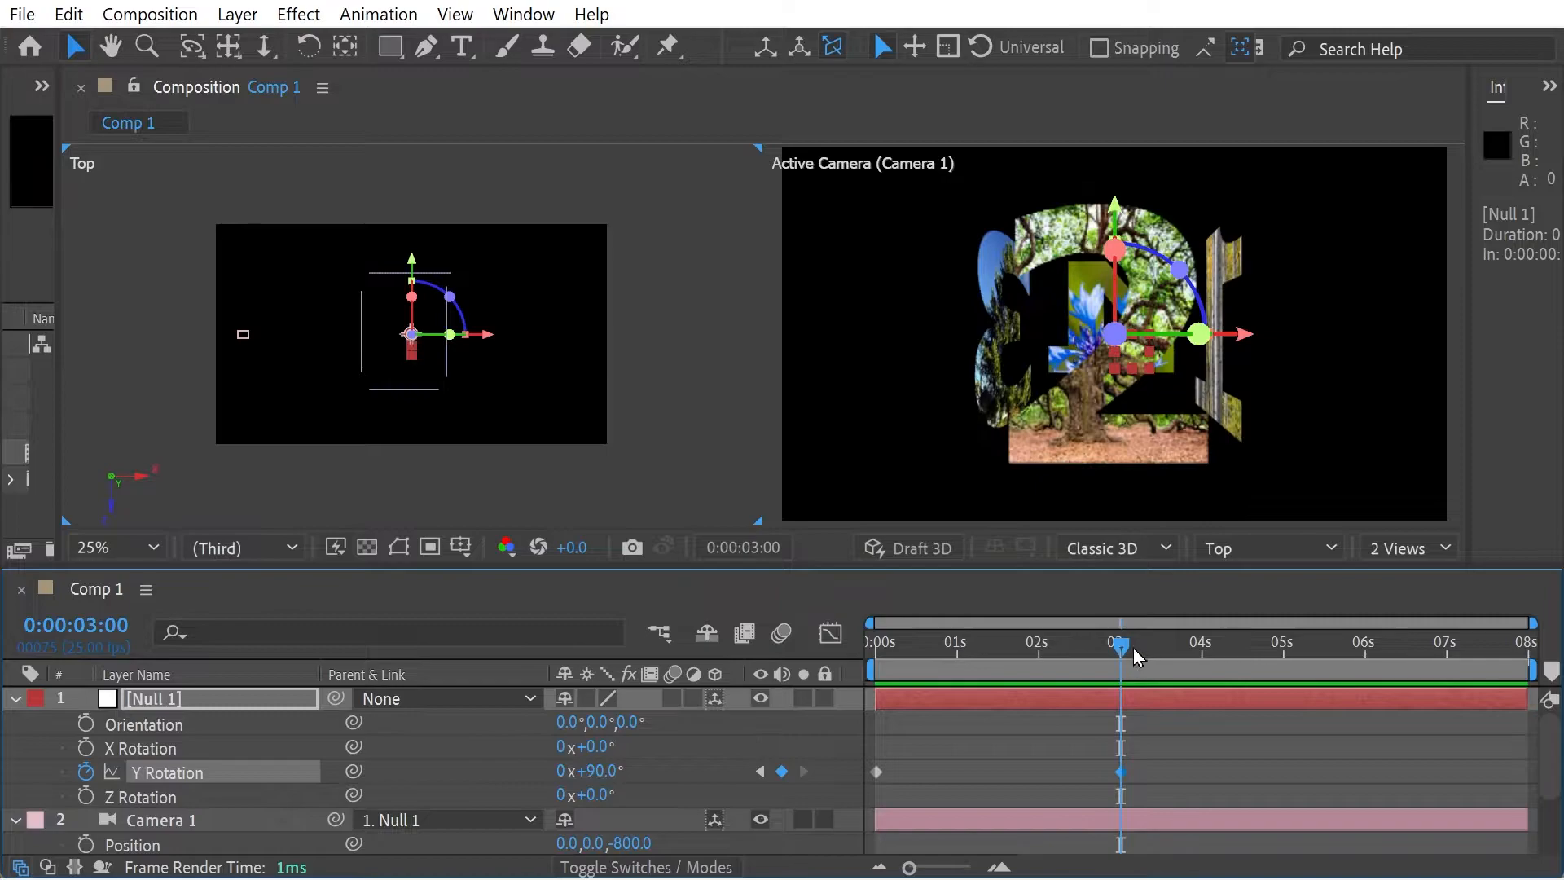
pyautogui.moveTo(1116, 656); pyautogui.dragTo(1077, 648)
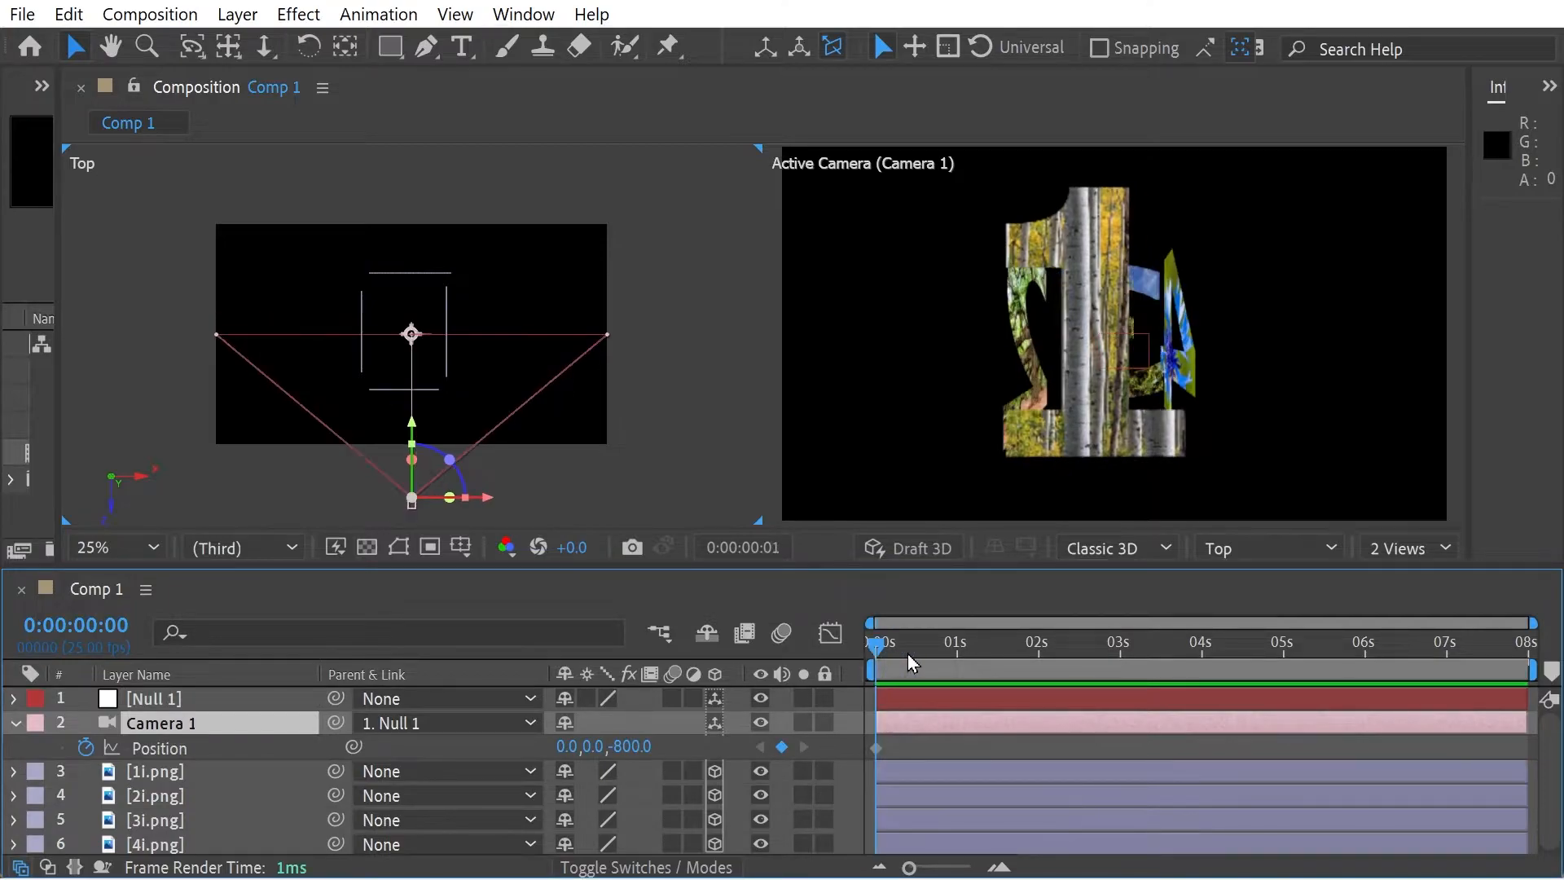
# - Keyframe Camera 1's position at 0:00:02:24 and set its Y position to -700 at 0:00:00:00
pyautogui.moveTo(912, 661); pyautogui.dragTo(1119, 641)
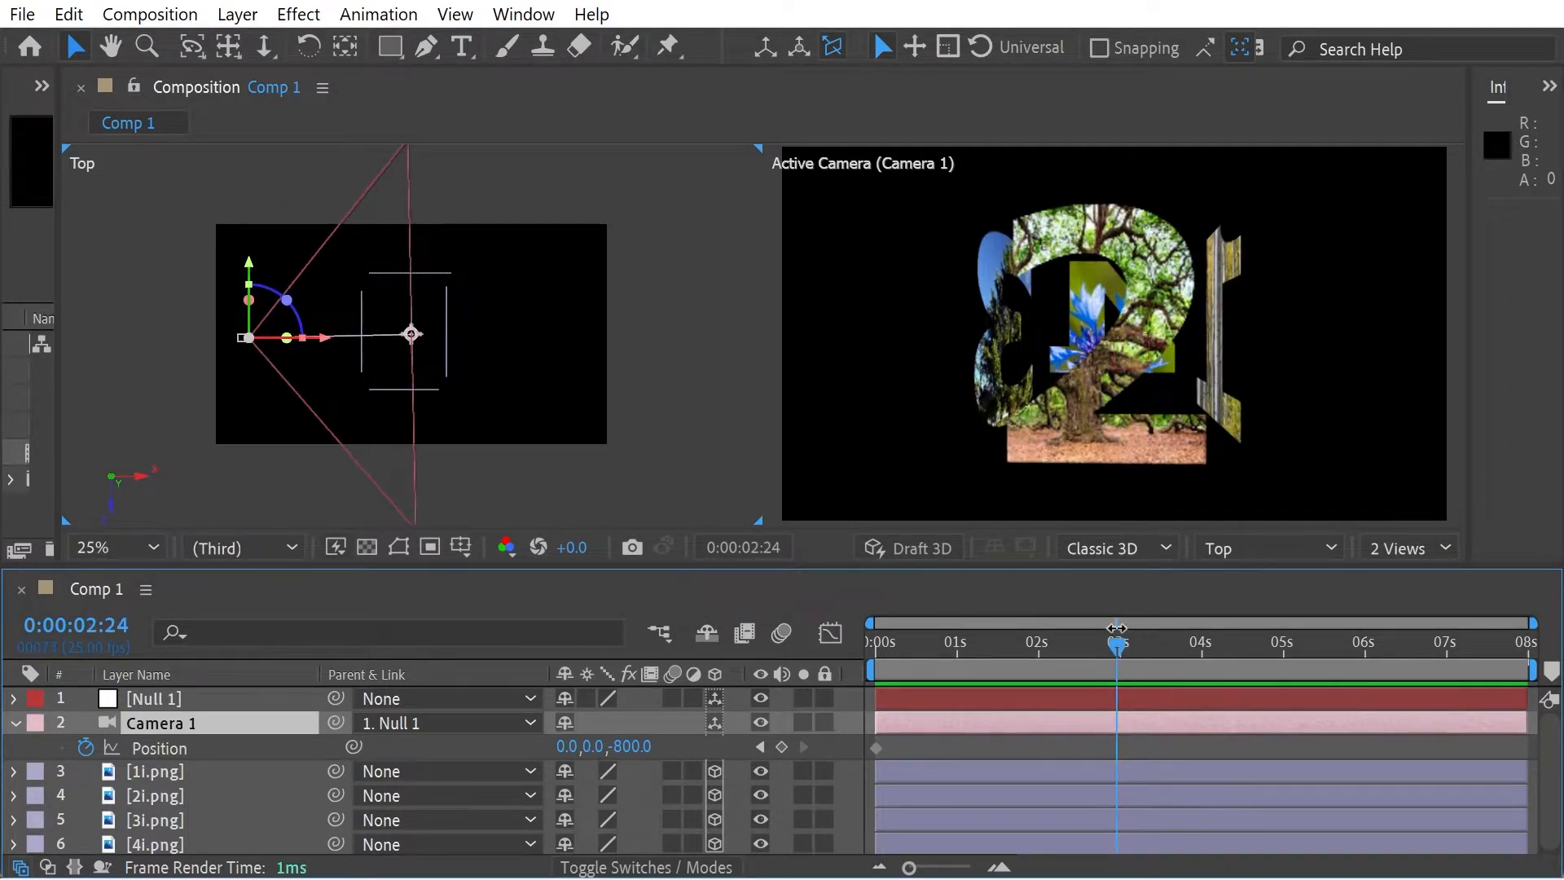
pyautogui.click(782, 748)
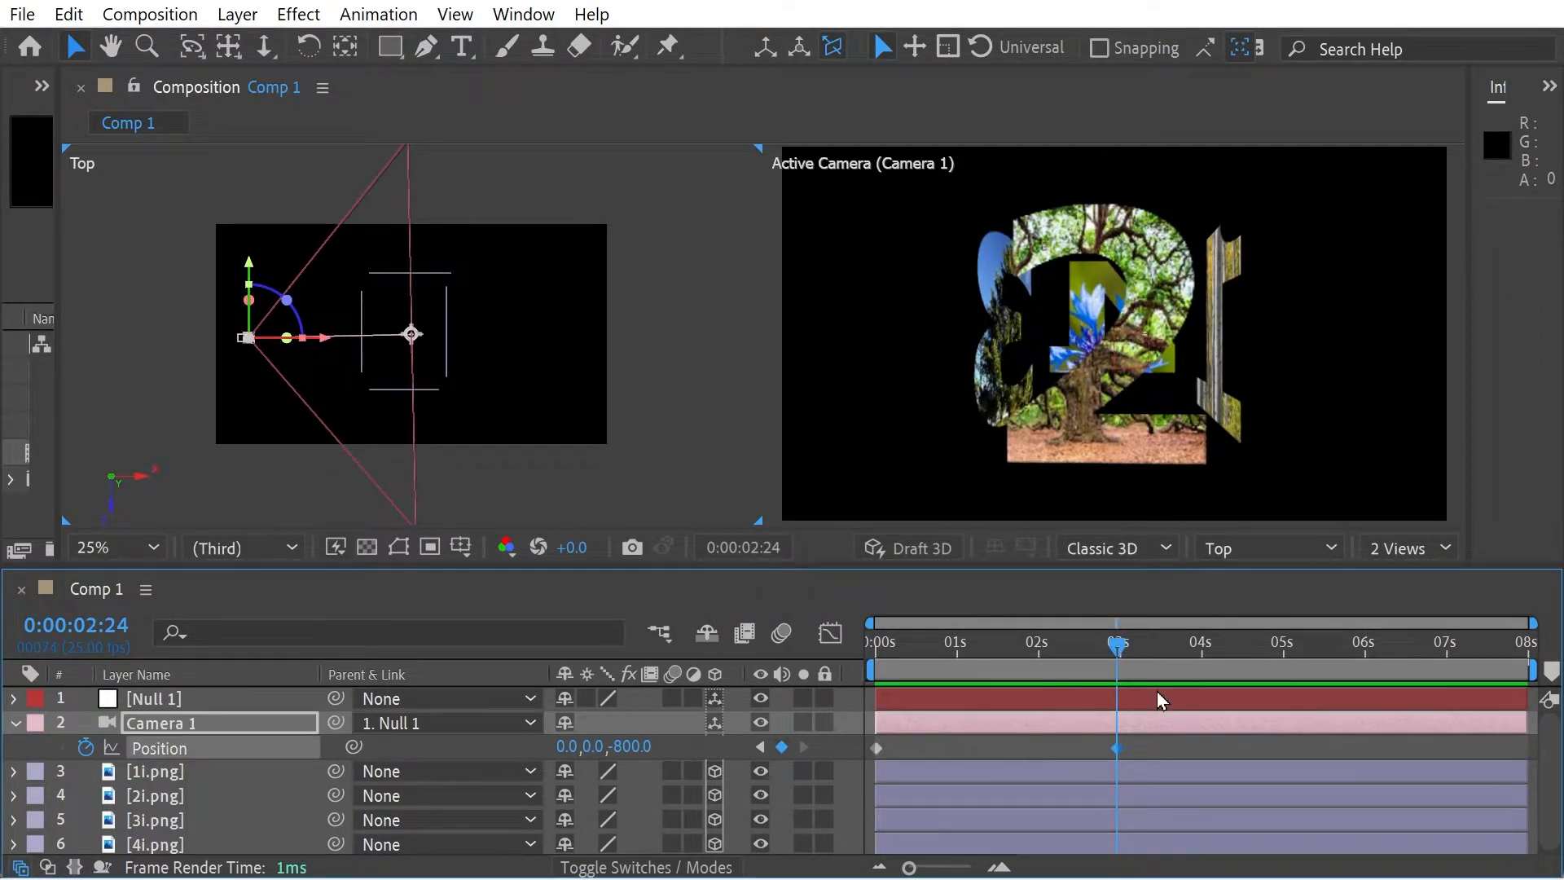
pyautogui.moveTo(1095, 653); pyautogui.dragTo(847, 653)
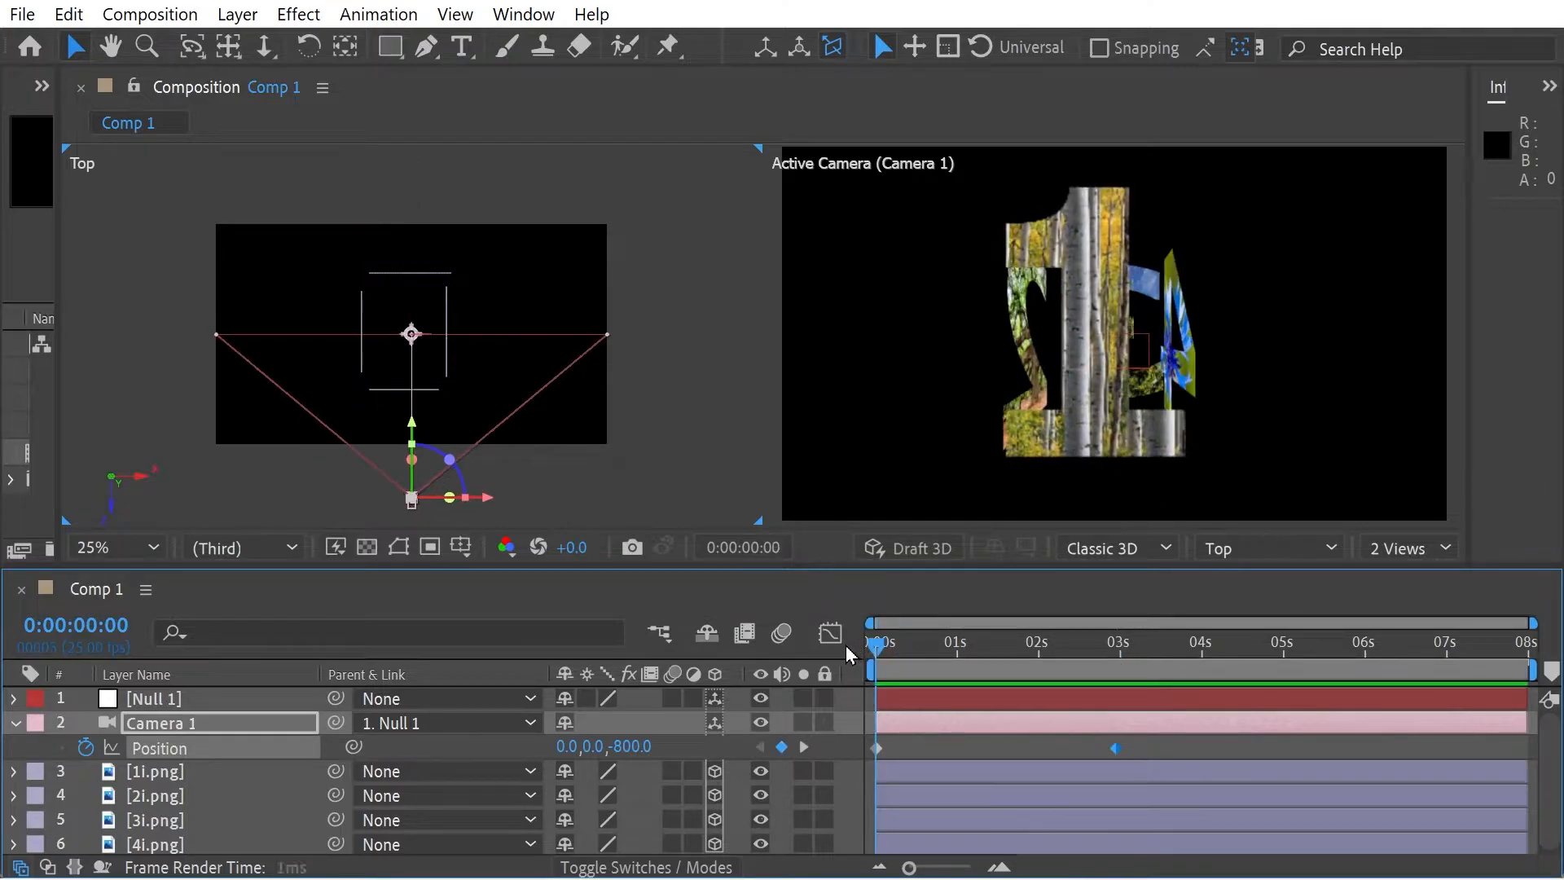
pyautogui.click(590, 748)
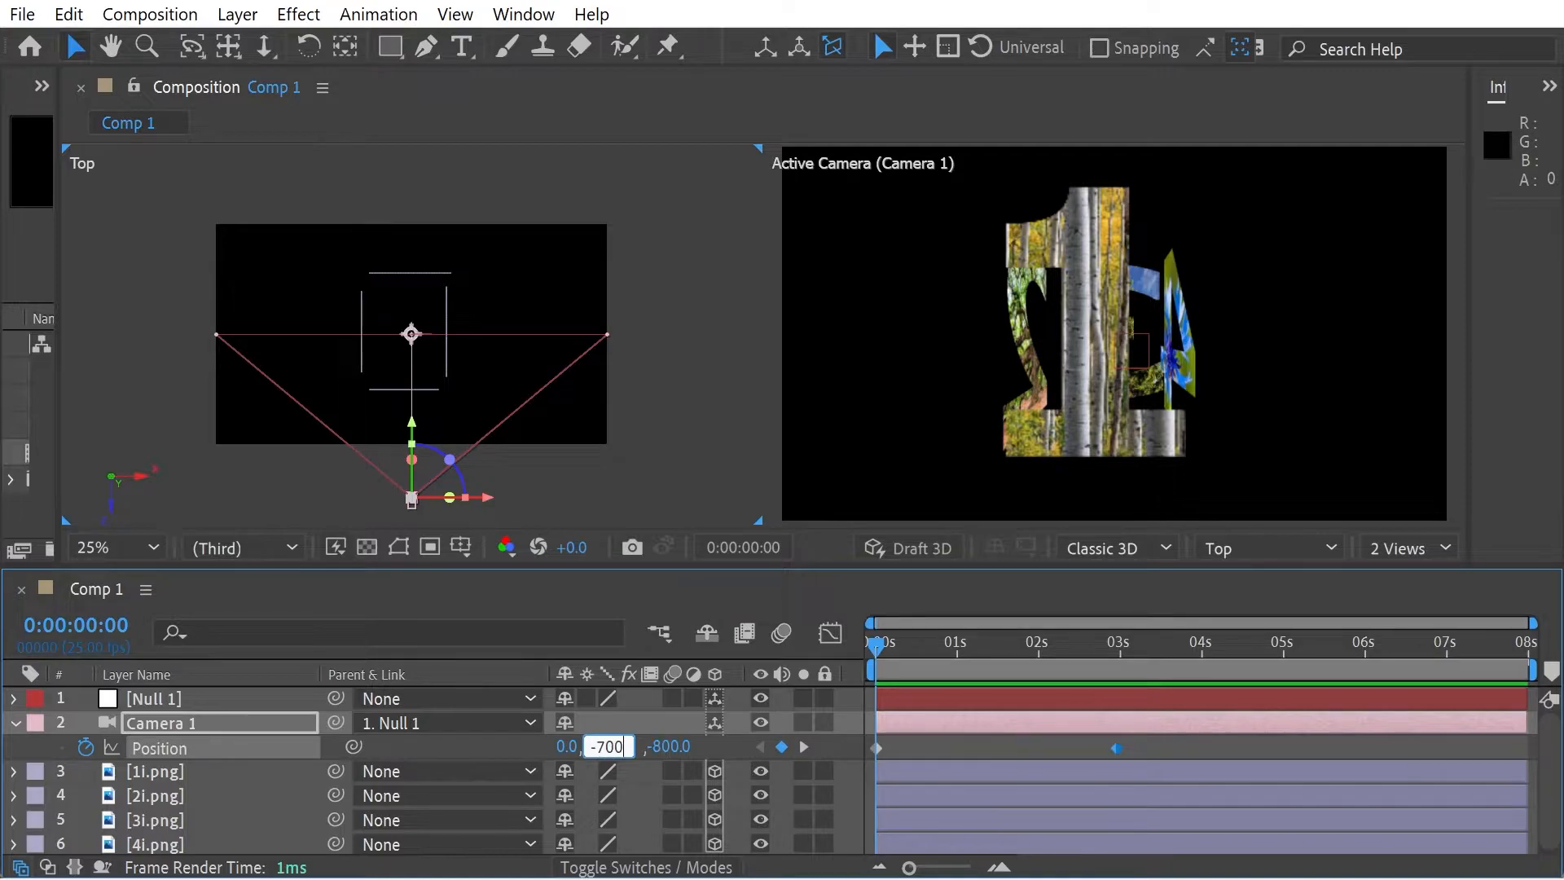
pyautogui.press('Return')
pyautogui.moveTo(896, 662); pyautogui.dragTo(866, 676)
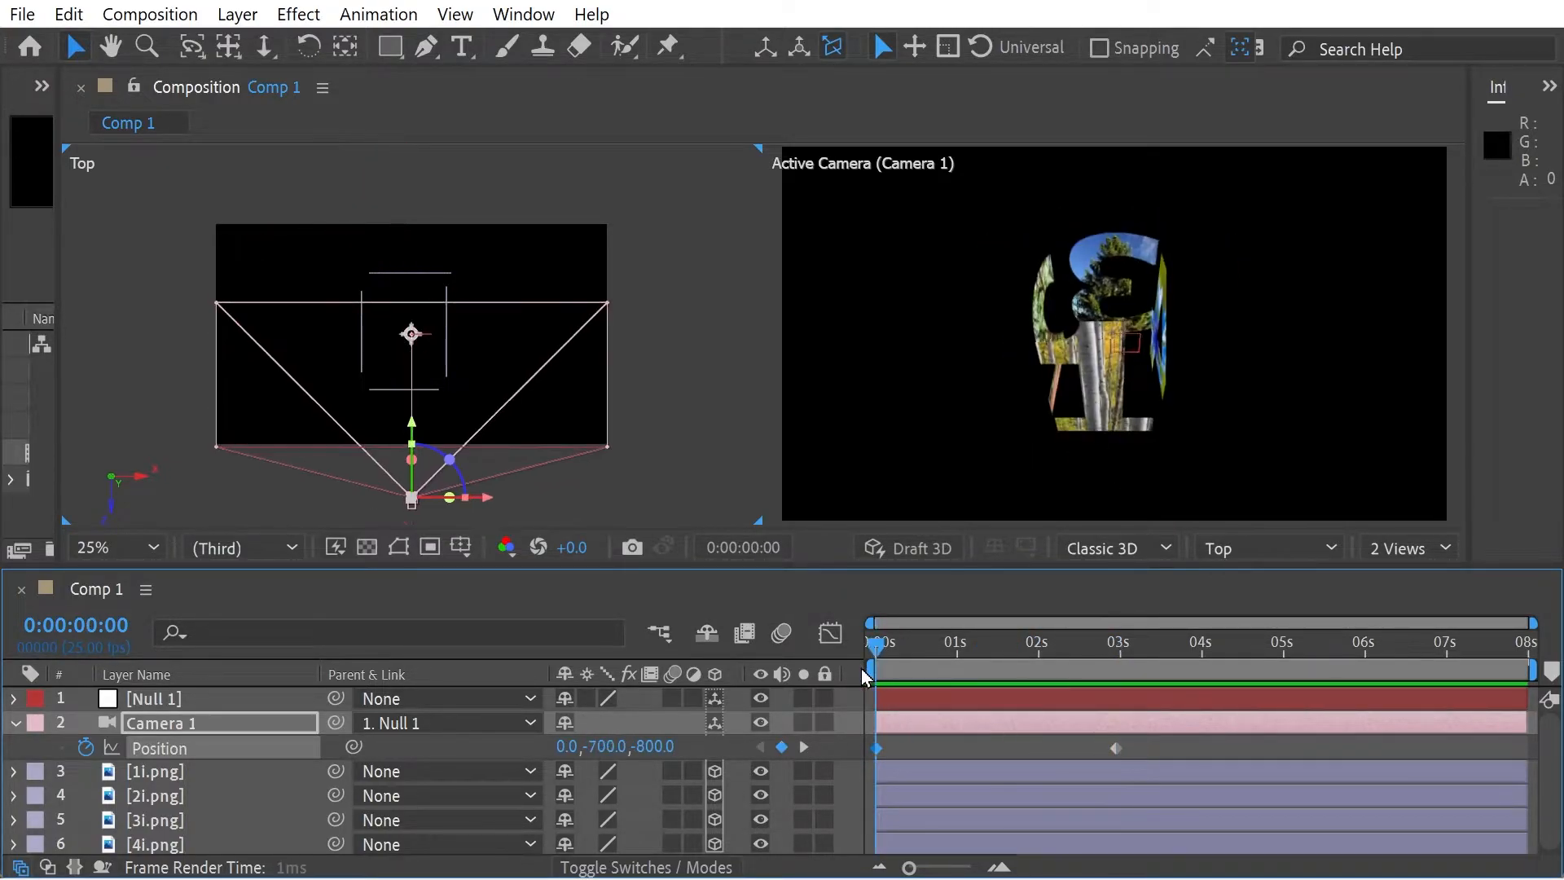
# - Change Camera 1's Z position at the 0:00:00:00 keyframe and scrub through the start of the animation
pyautogui.click(656, 746)
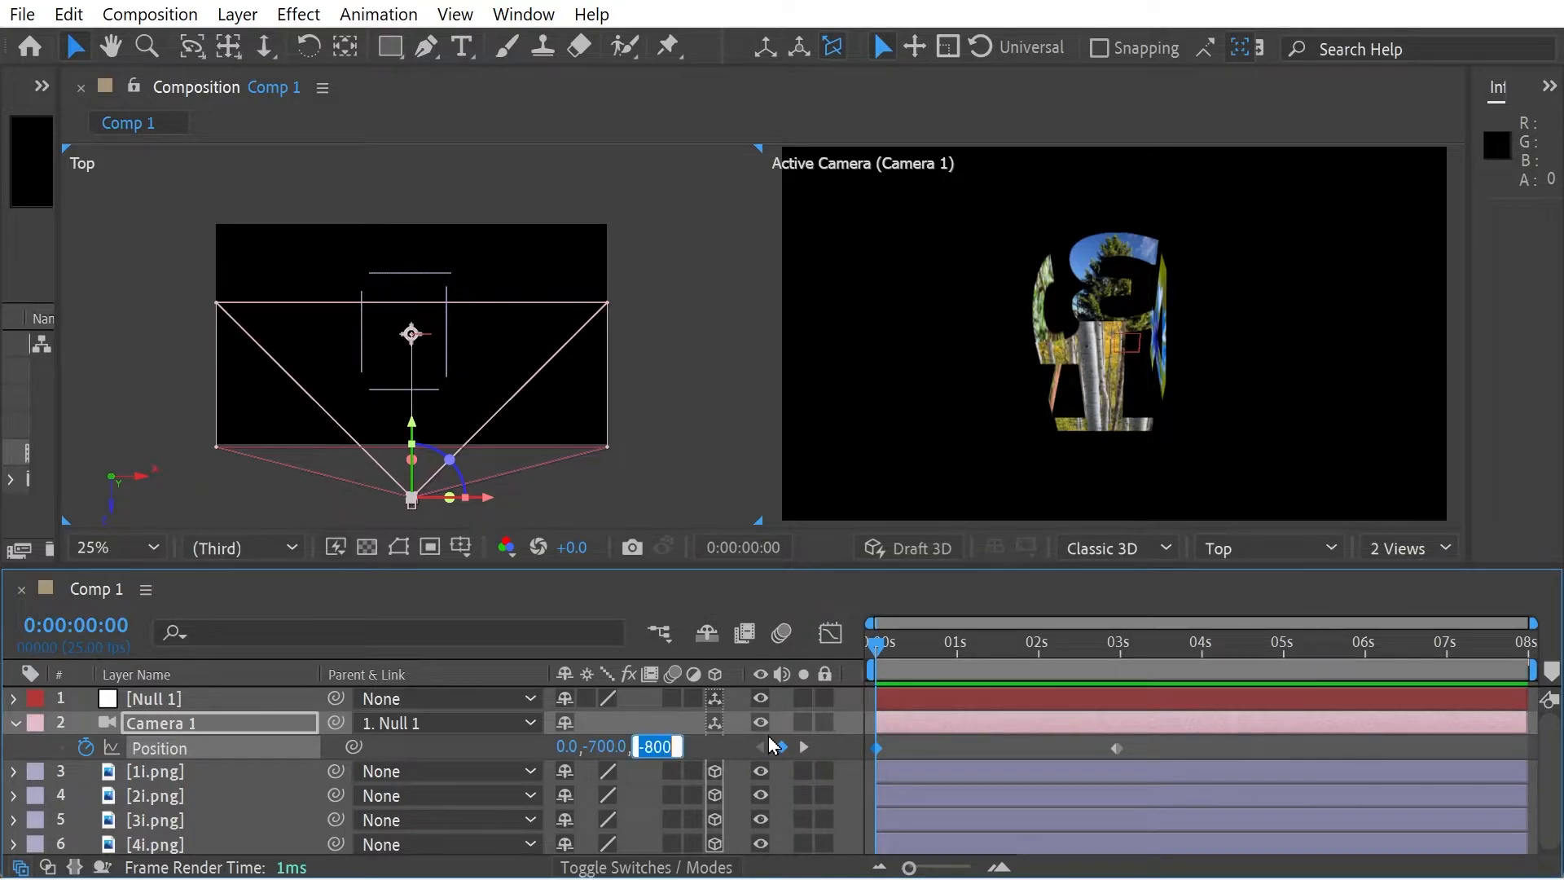
pyautogui.write('-')
pyautogui.press('Return')
pyautogui.moveTo(894, 649); pyautogui.dragTo(967, 648)
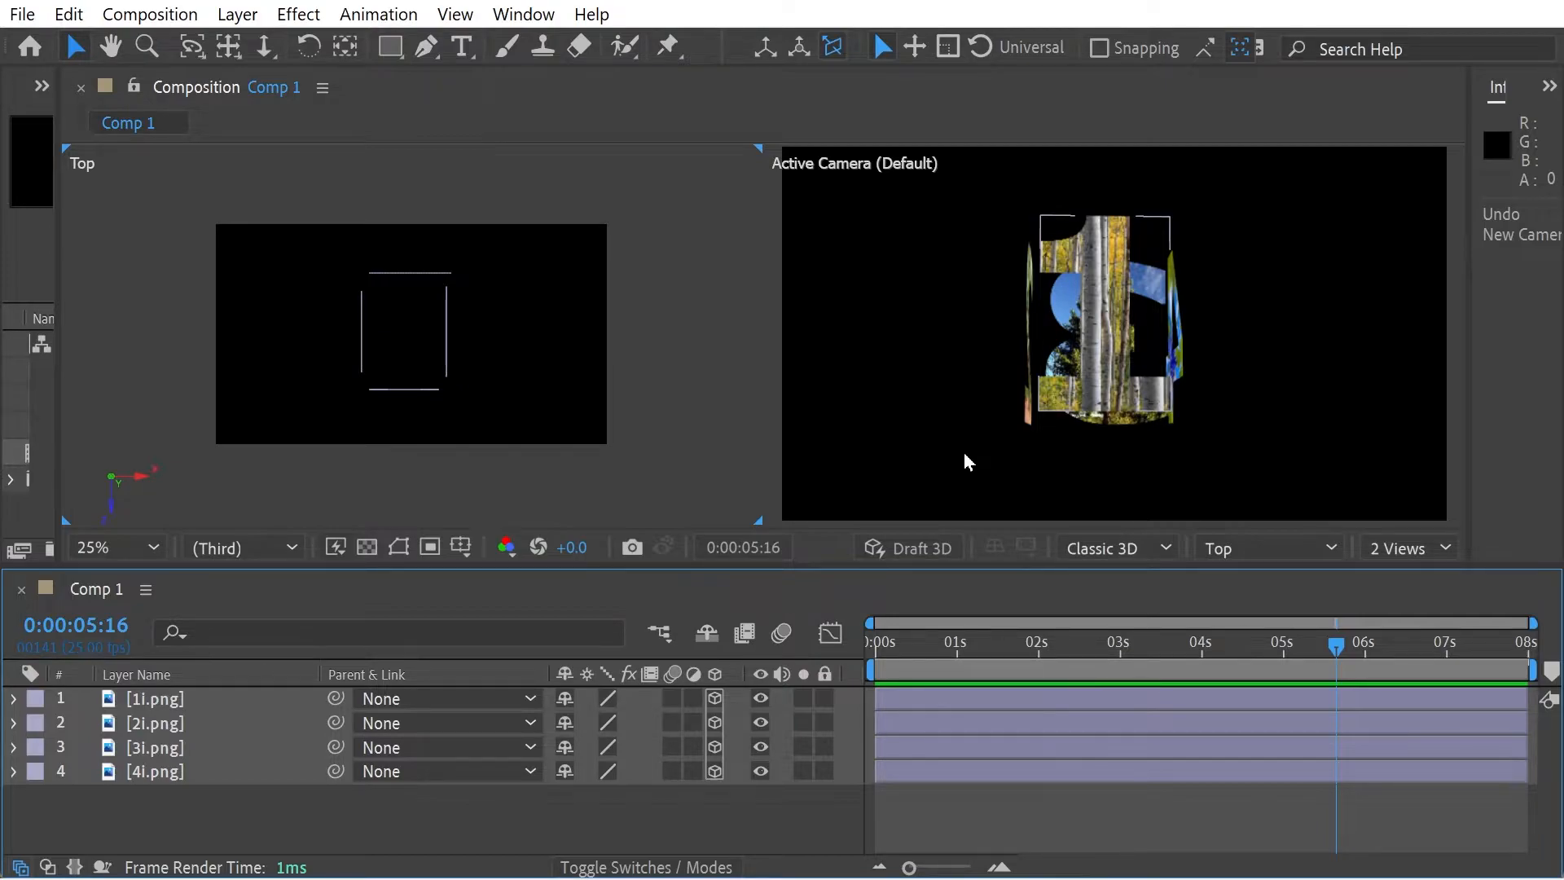
# - Add a one-node camera with the 15mm preset to the composition
pyautogui.click(237, 14)
pyautogui.moveTo(271, 50)
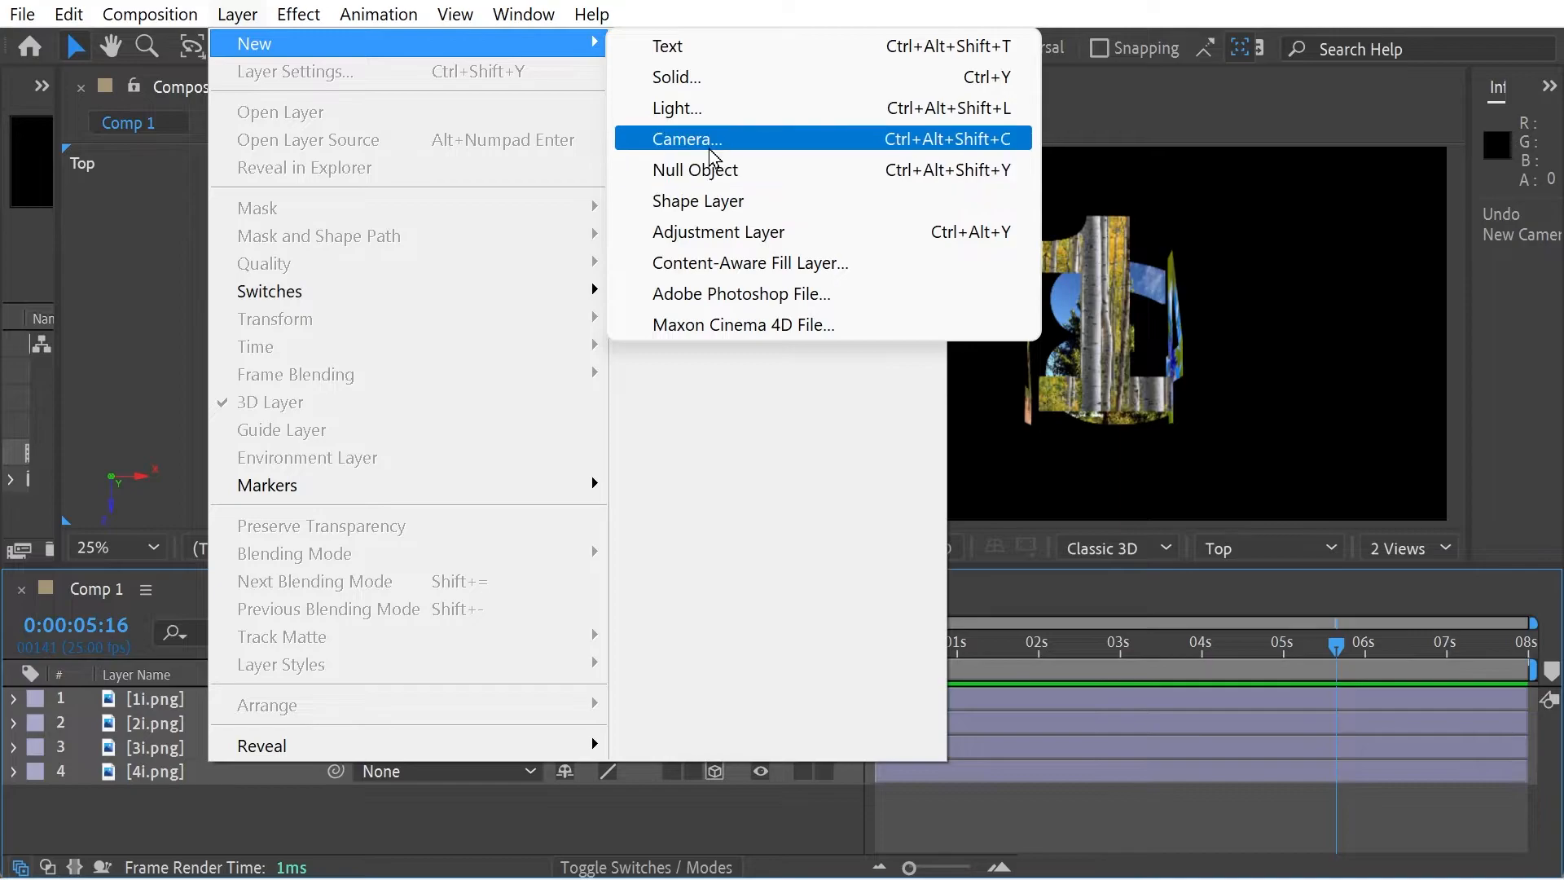
pyautogui.click(710, 140)
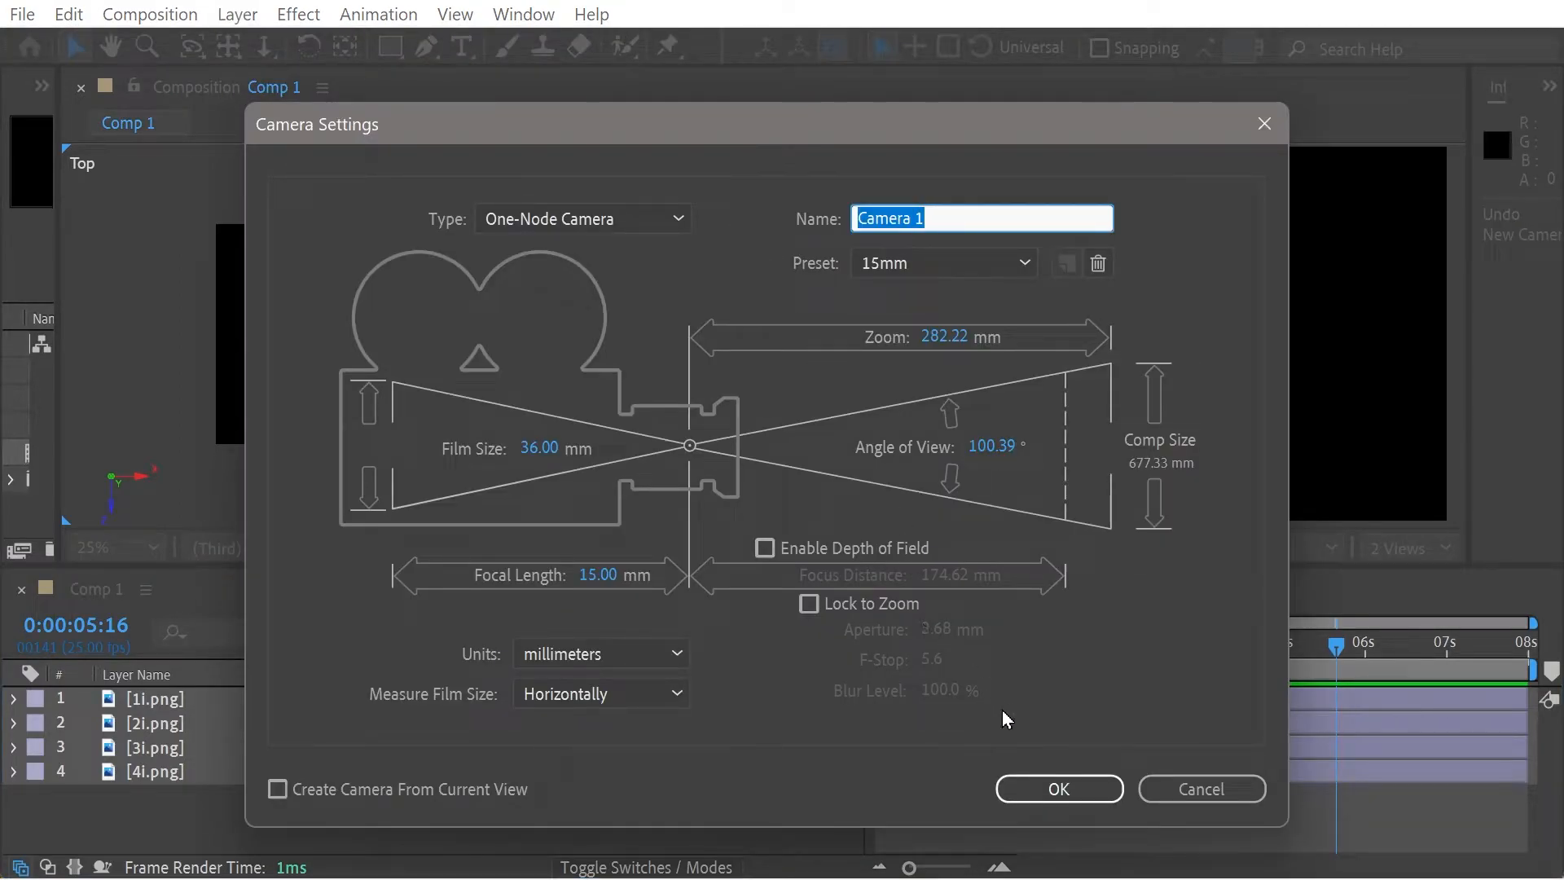
pyautogui.click(1025, 789)
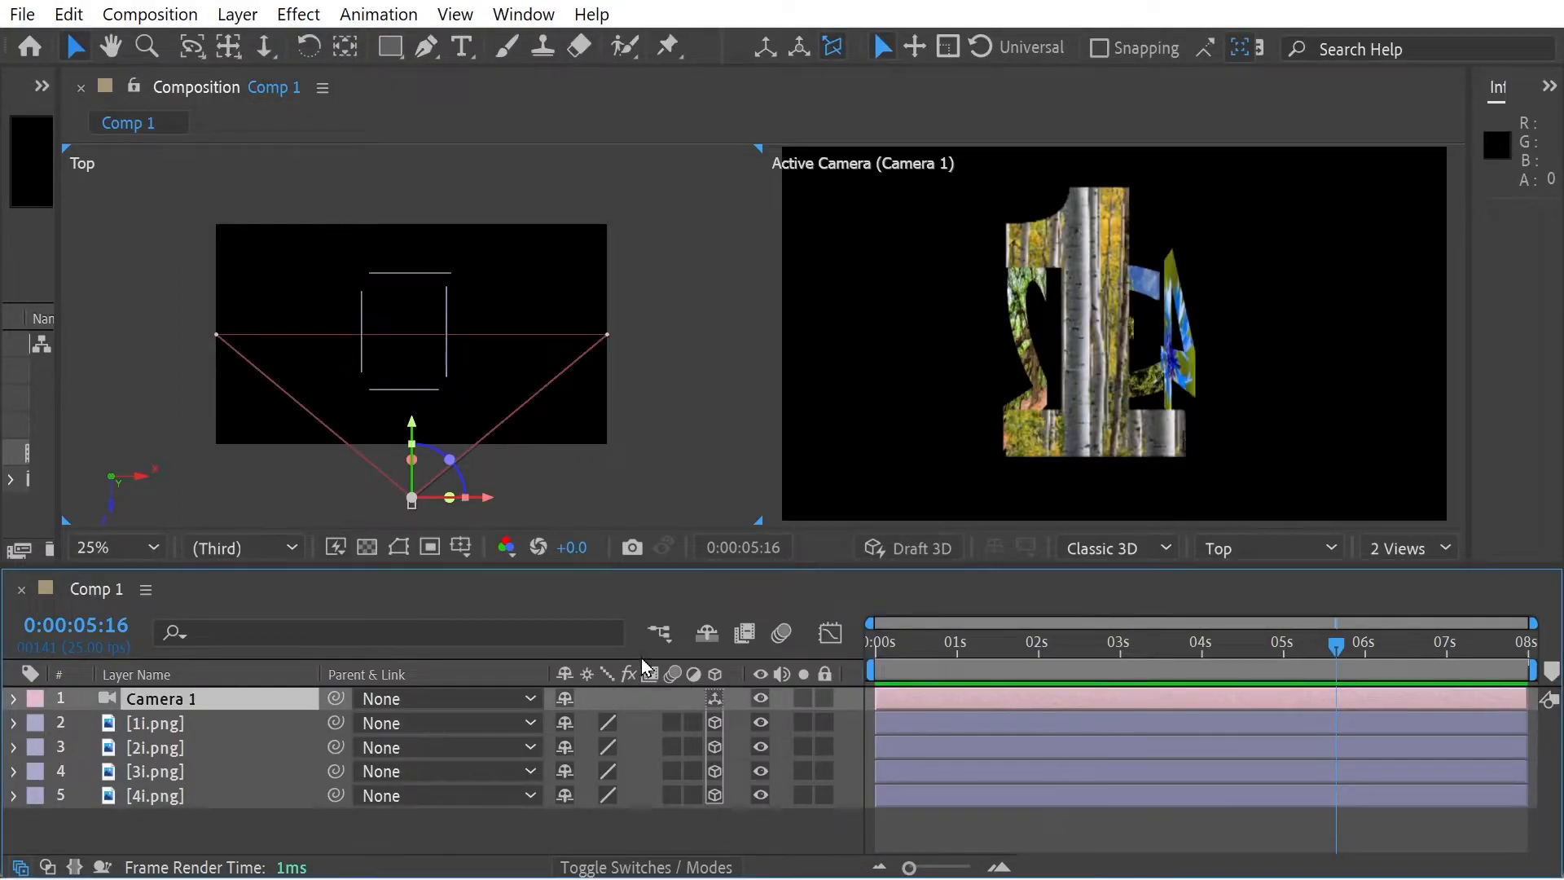
# - Add two null objects to the composition and make both of them 3D layers
pyautogui.click(237, 14)
pyautogui.moveTo(269, 43)
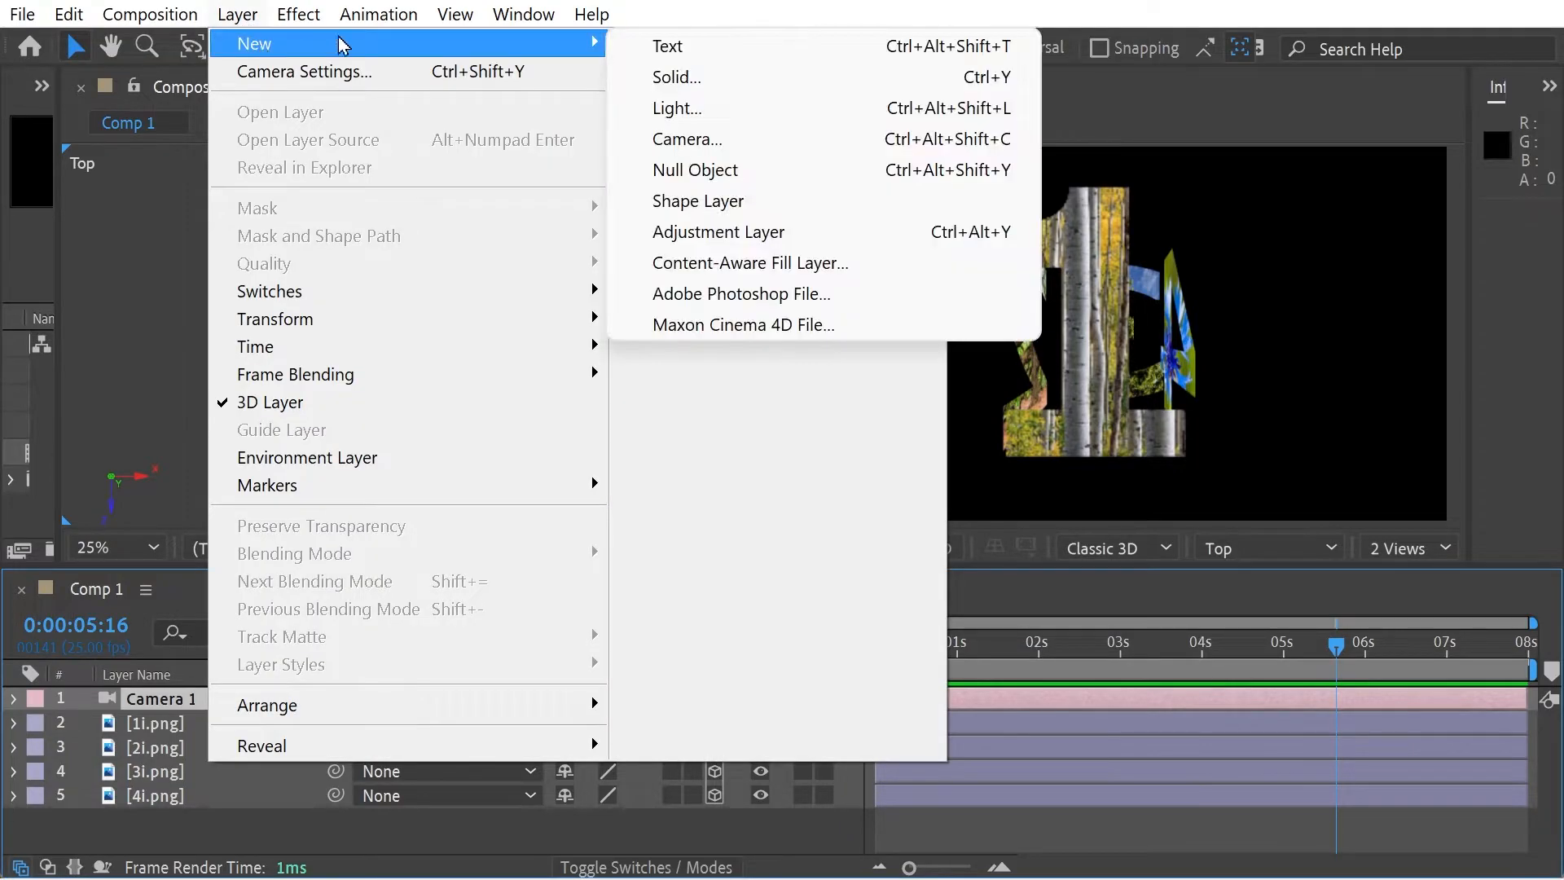
pyautogui.click(713, 171)
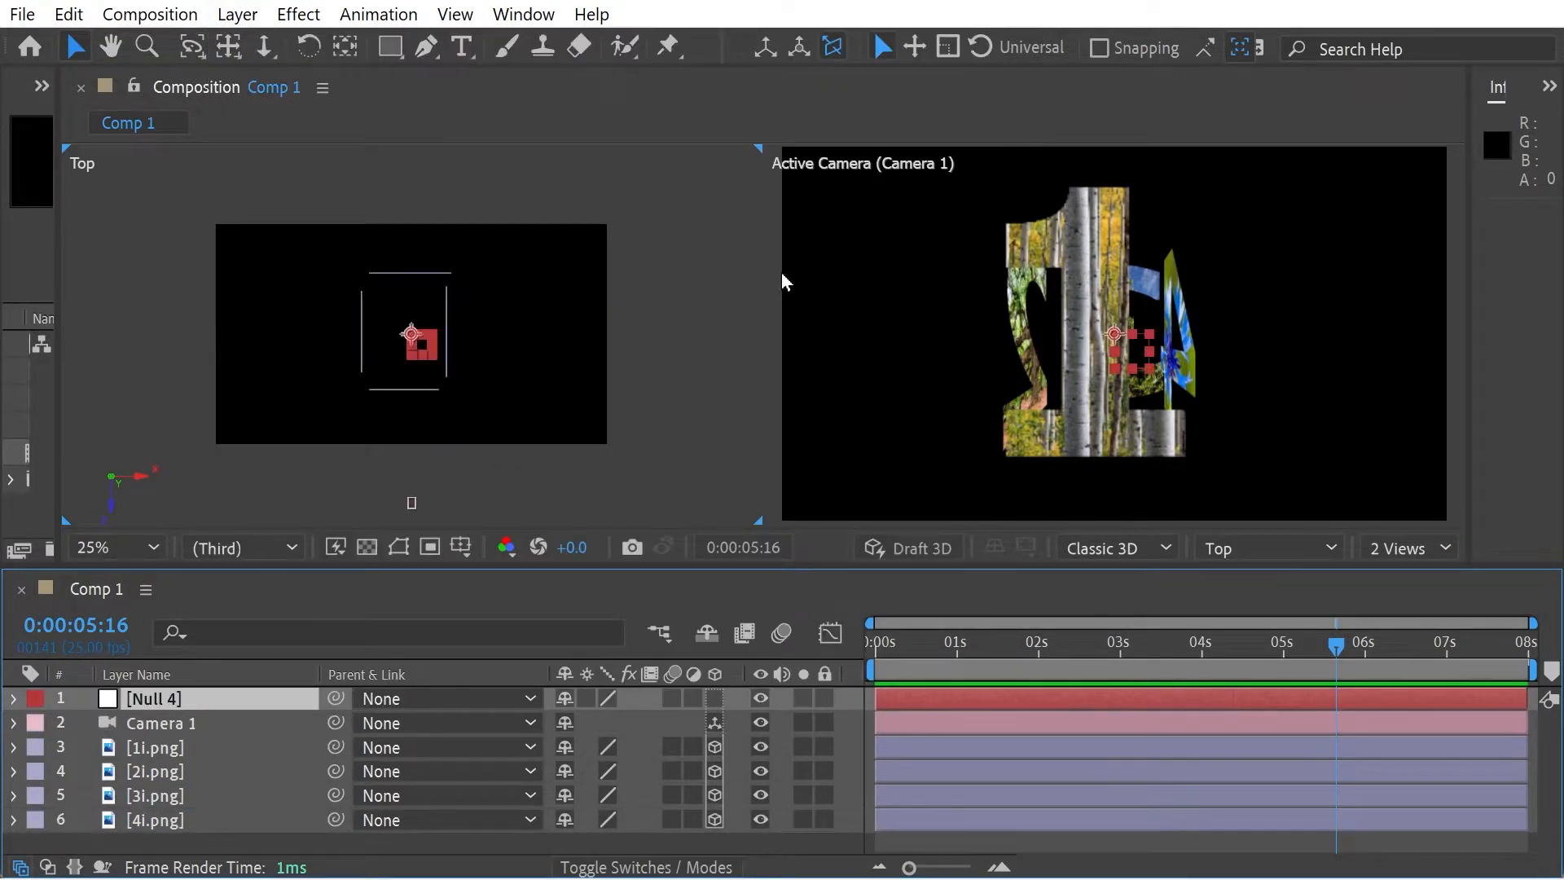
pyautogui.click(237, 14)
pyautogui.moveTo(246, 42)
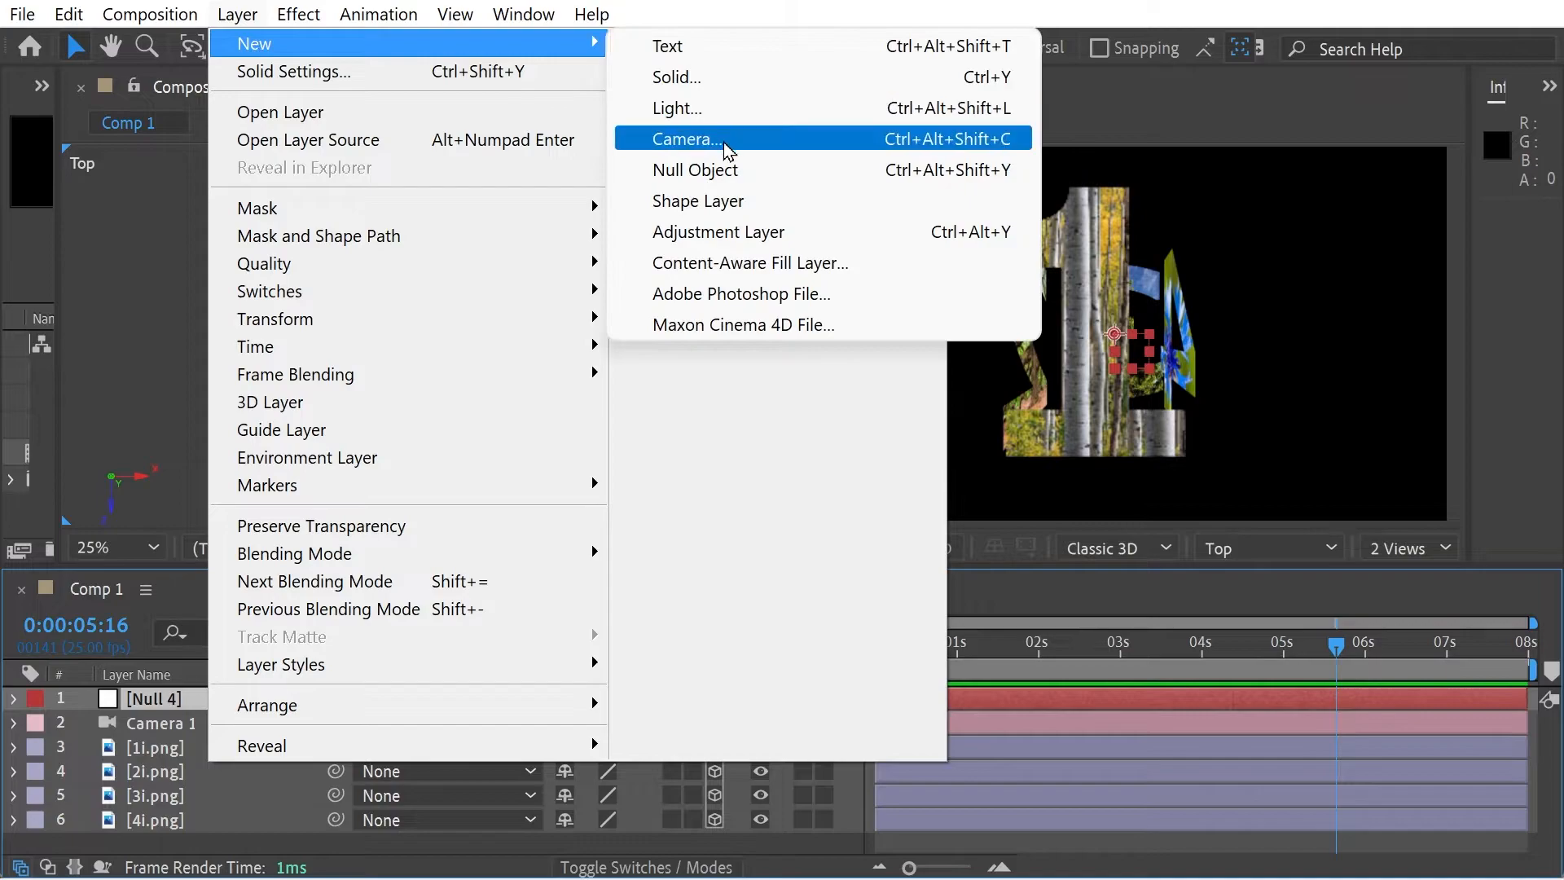
pyautogui.click(723, 172)
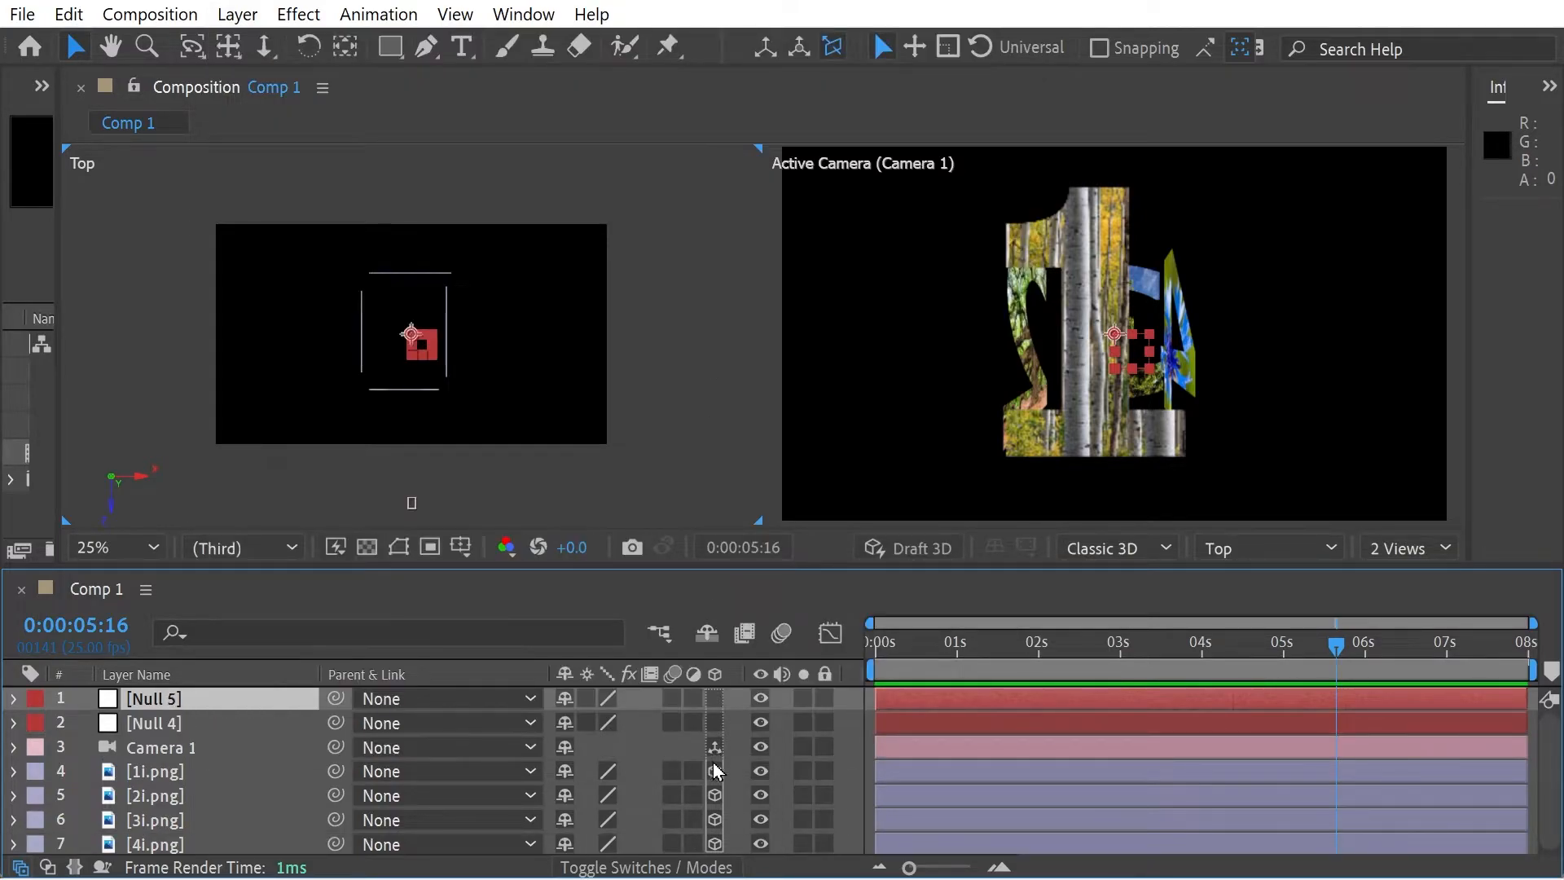
pyautogui.click(715, 722)
pyautogui.click(715, 699)
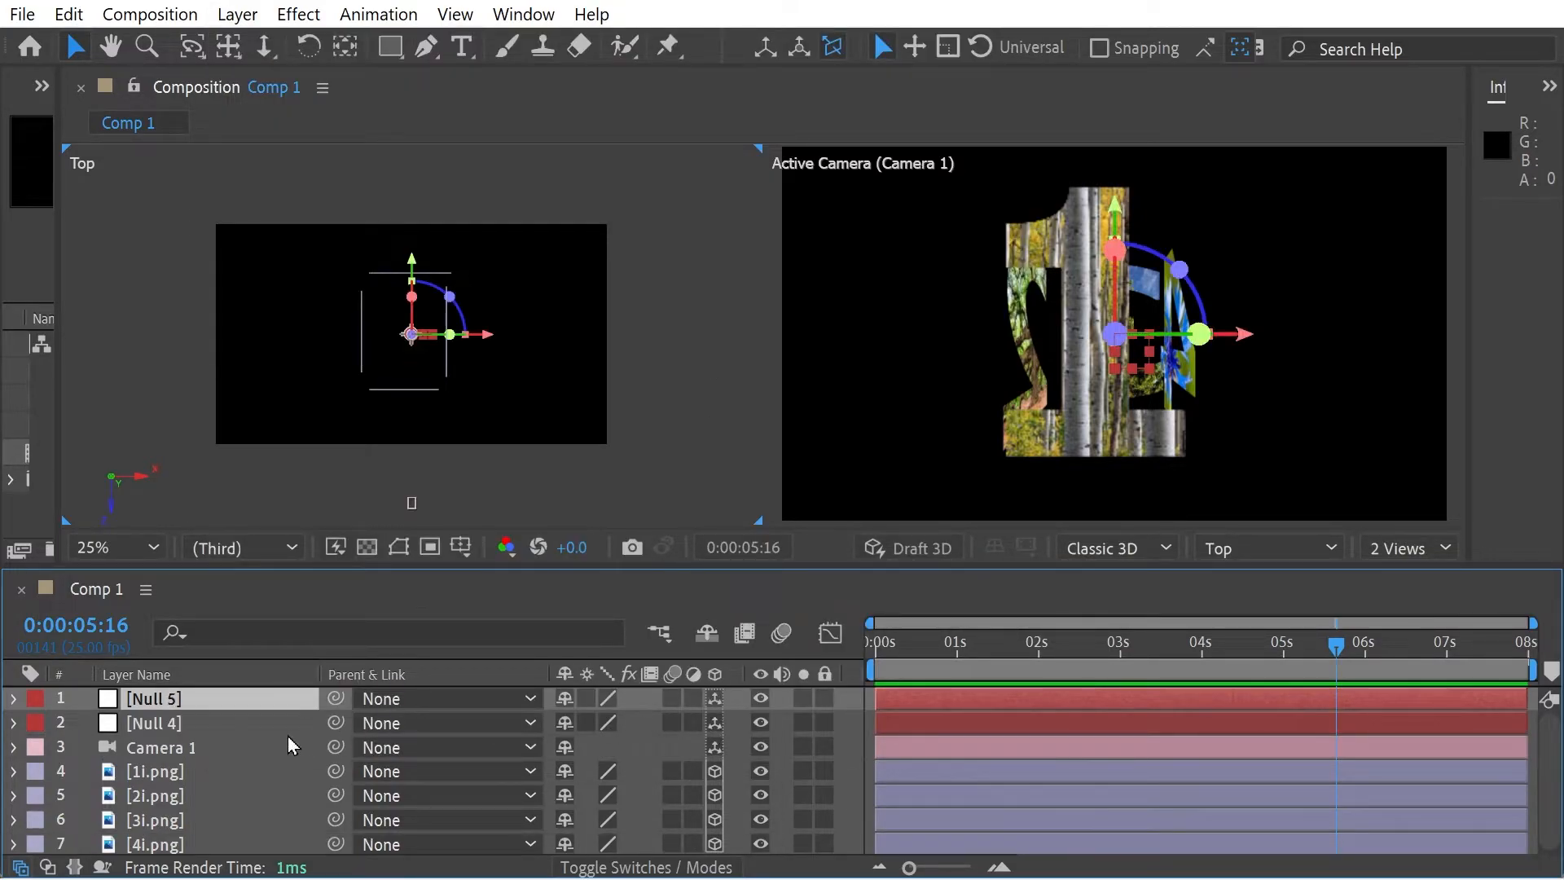
# - Copy Camera 1's Position property and paste it onto both null layers
pyautogui.click(172, 758)
pyautogui.press('p')
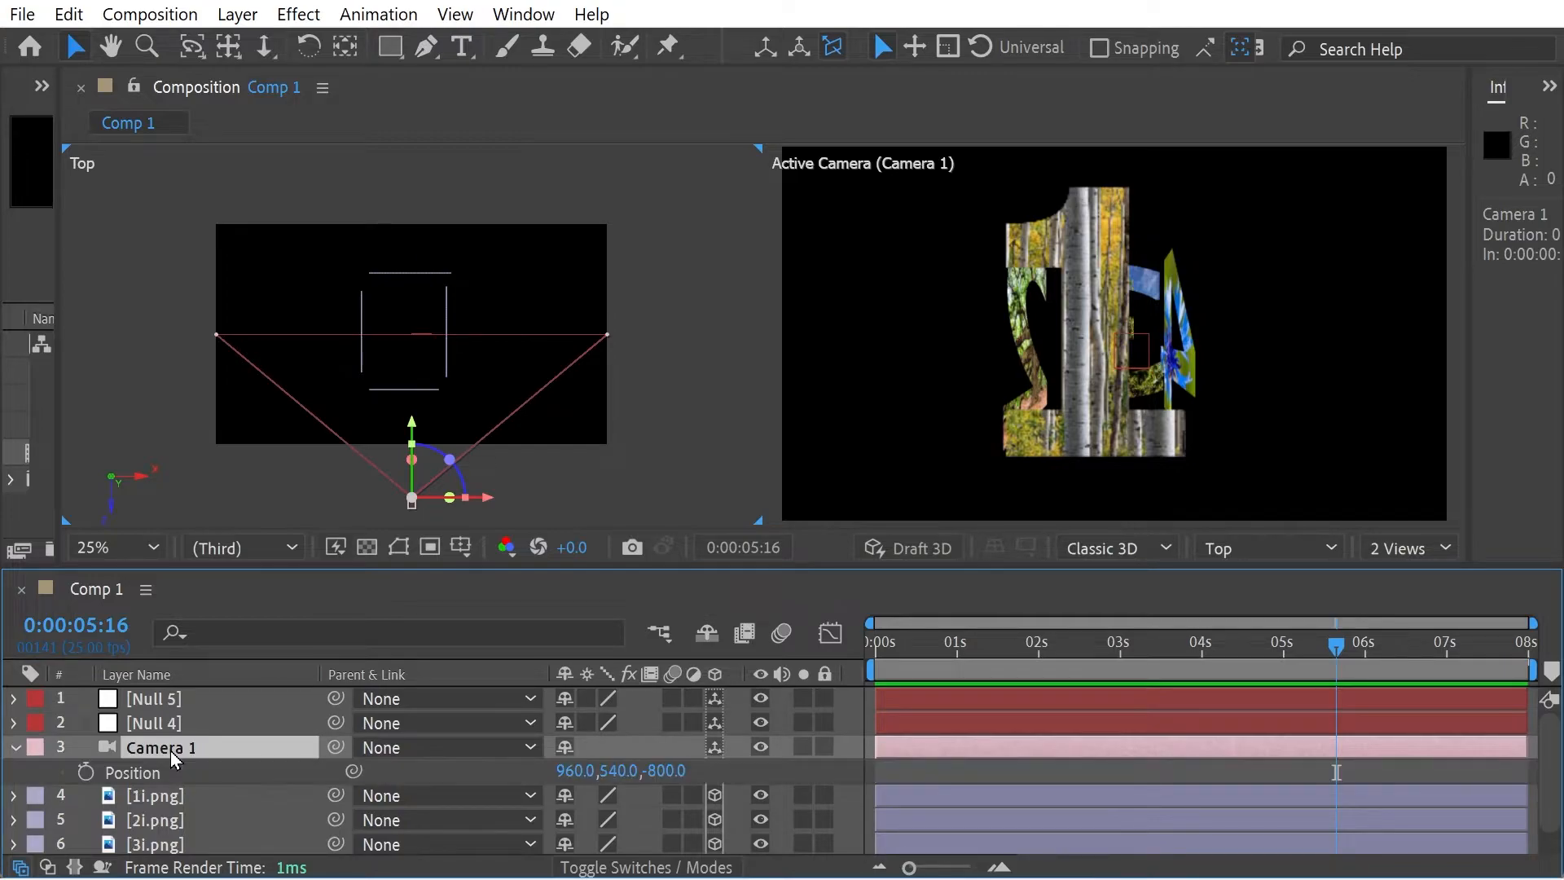
pyautogui.click(143, 780)
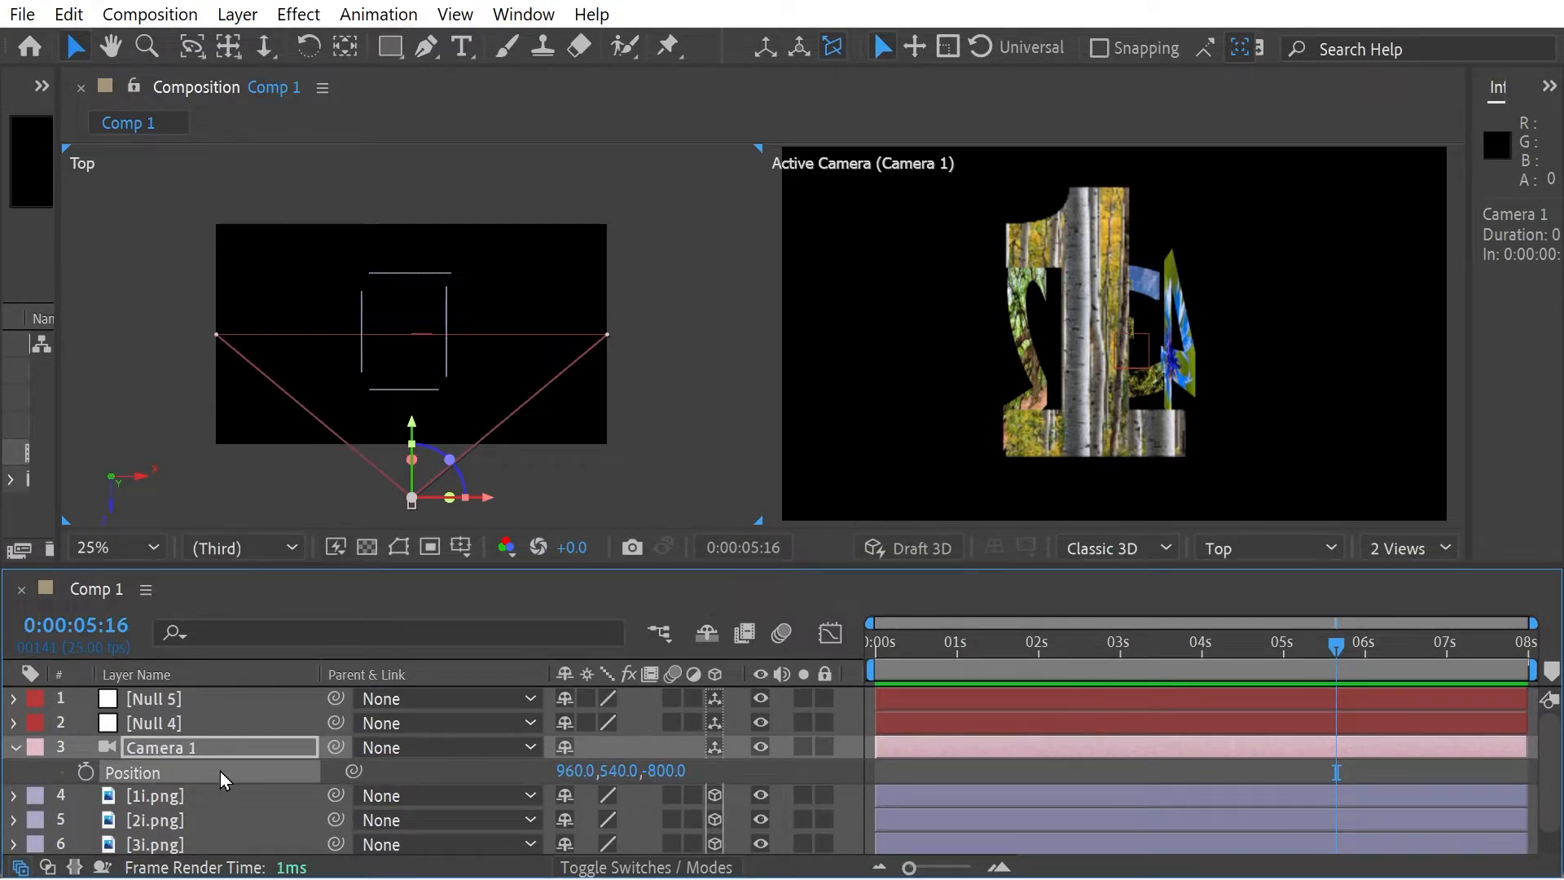
pyautogui.click(160, 724)
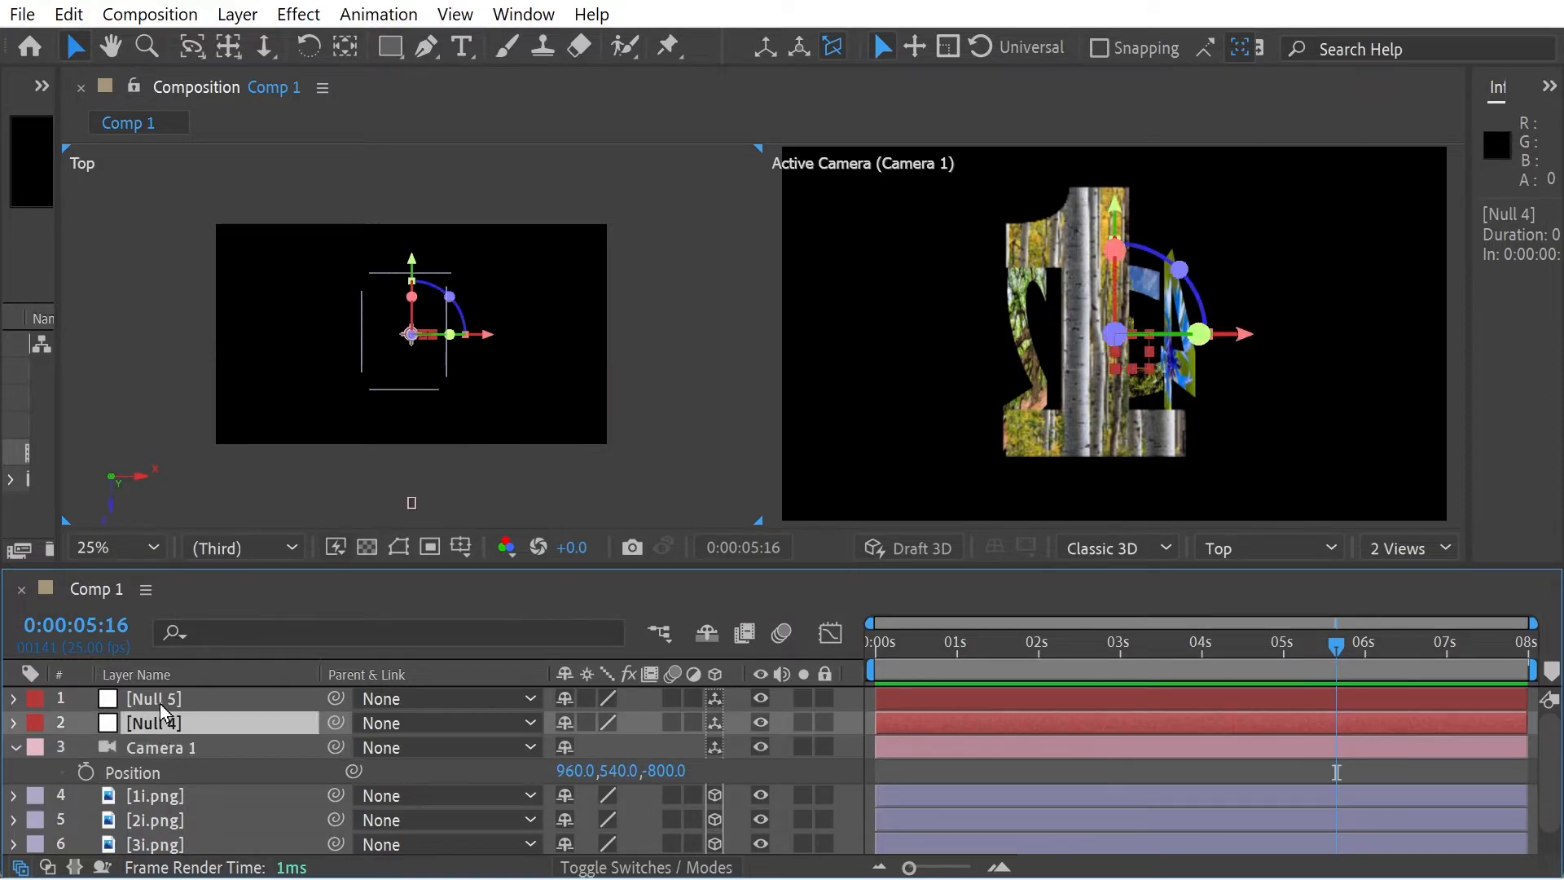
pyautogui.keyDown('shift'); pyautogui.click(160, 701); pyautogui.keyUp('shift')
pyautogui.hotkey('ctrl', 'v')
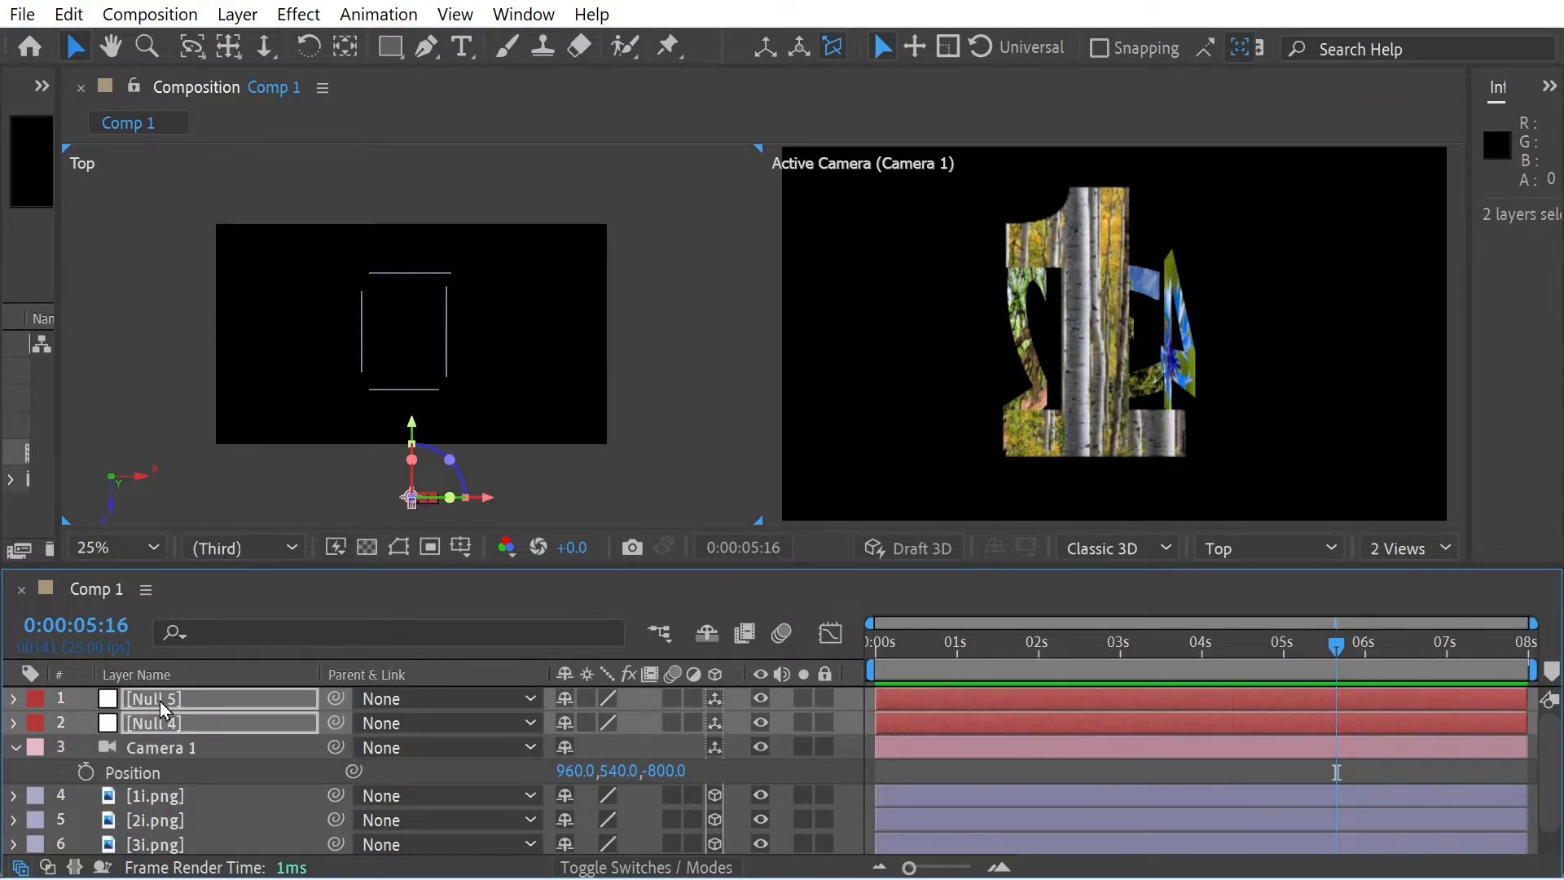
# - Rename the Null 5 layer as floor and the Null 4 layer as crane
pyautogui.click(172, 704)
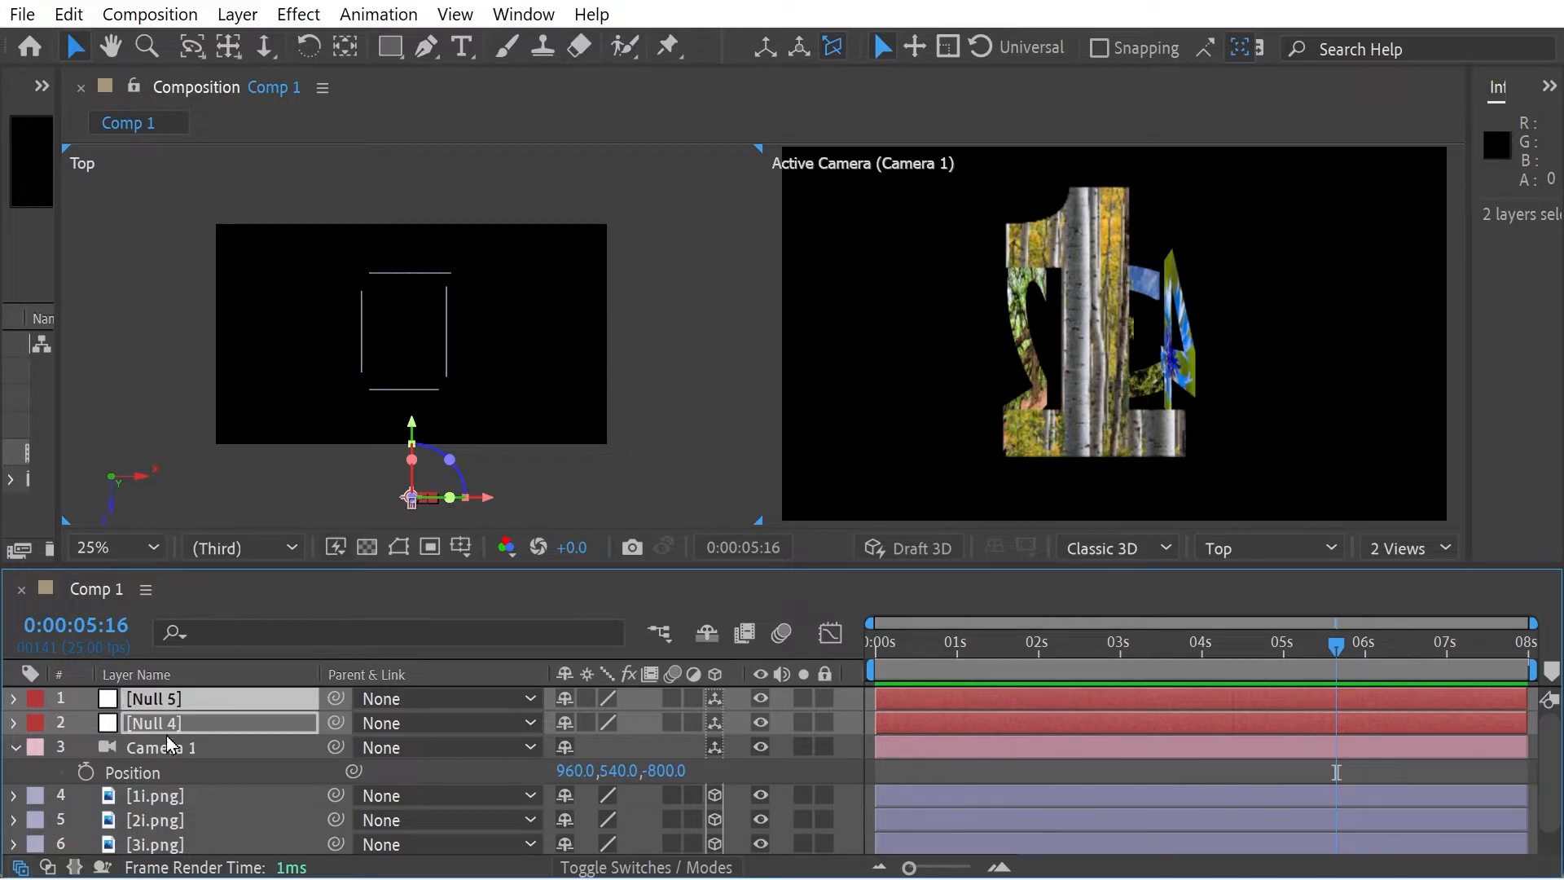
pyautogui.click(209, 695)
pyautogui.press('Return')
pyautogui.write('fl')
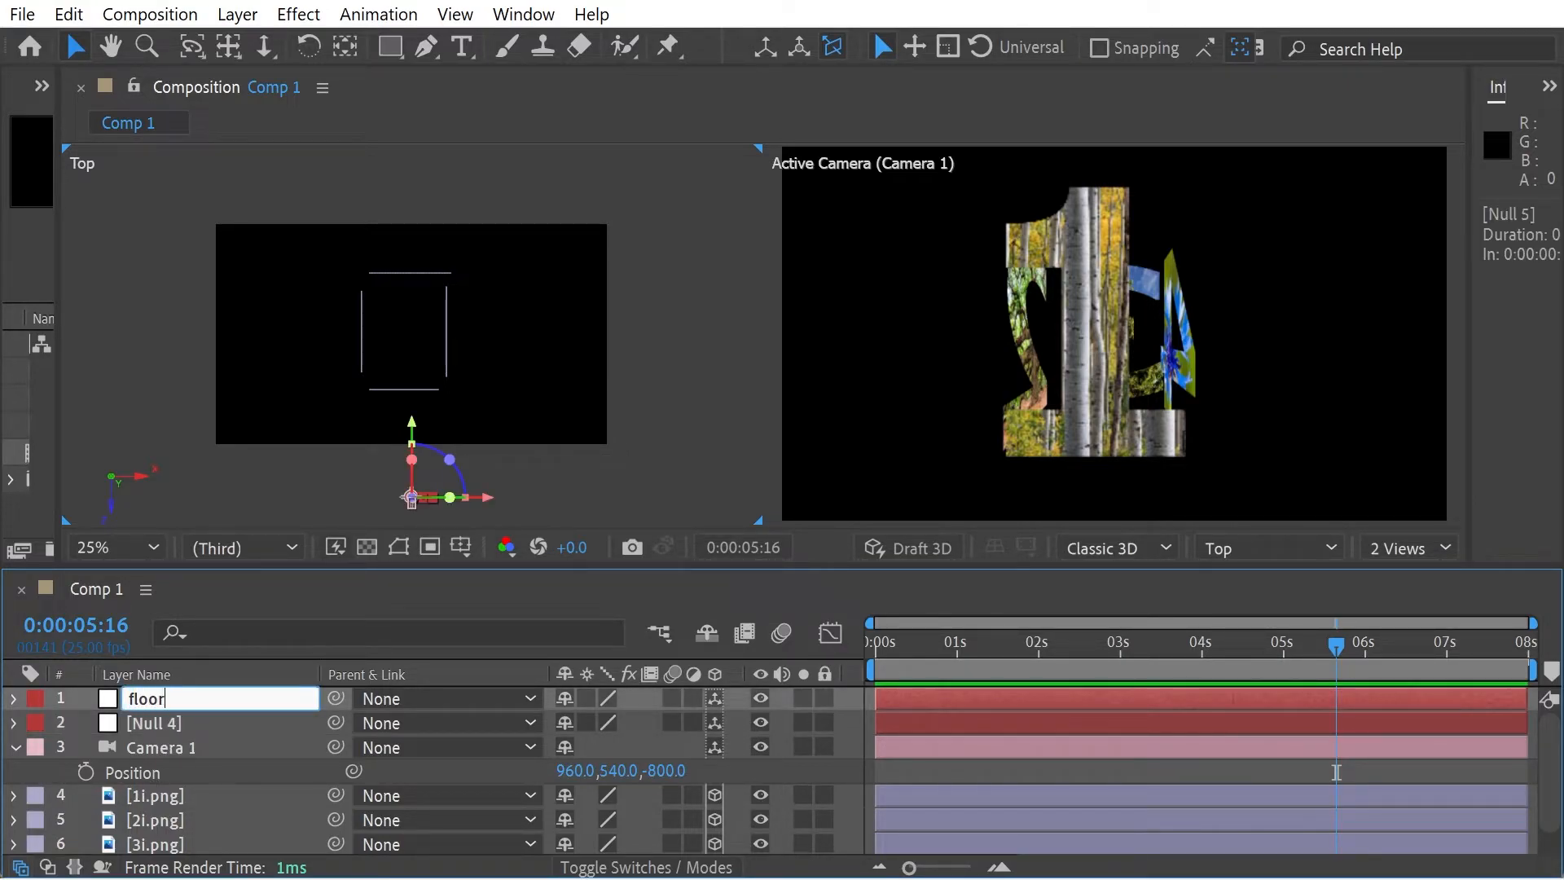
pyautogui.write('oor')
pyautogui.press('Return')
pyautogui.click(180, 721)
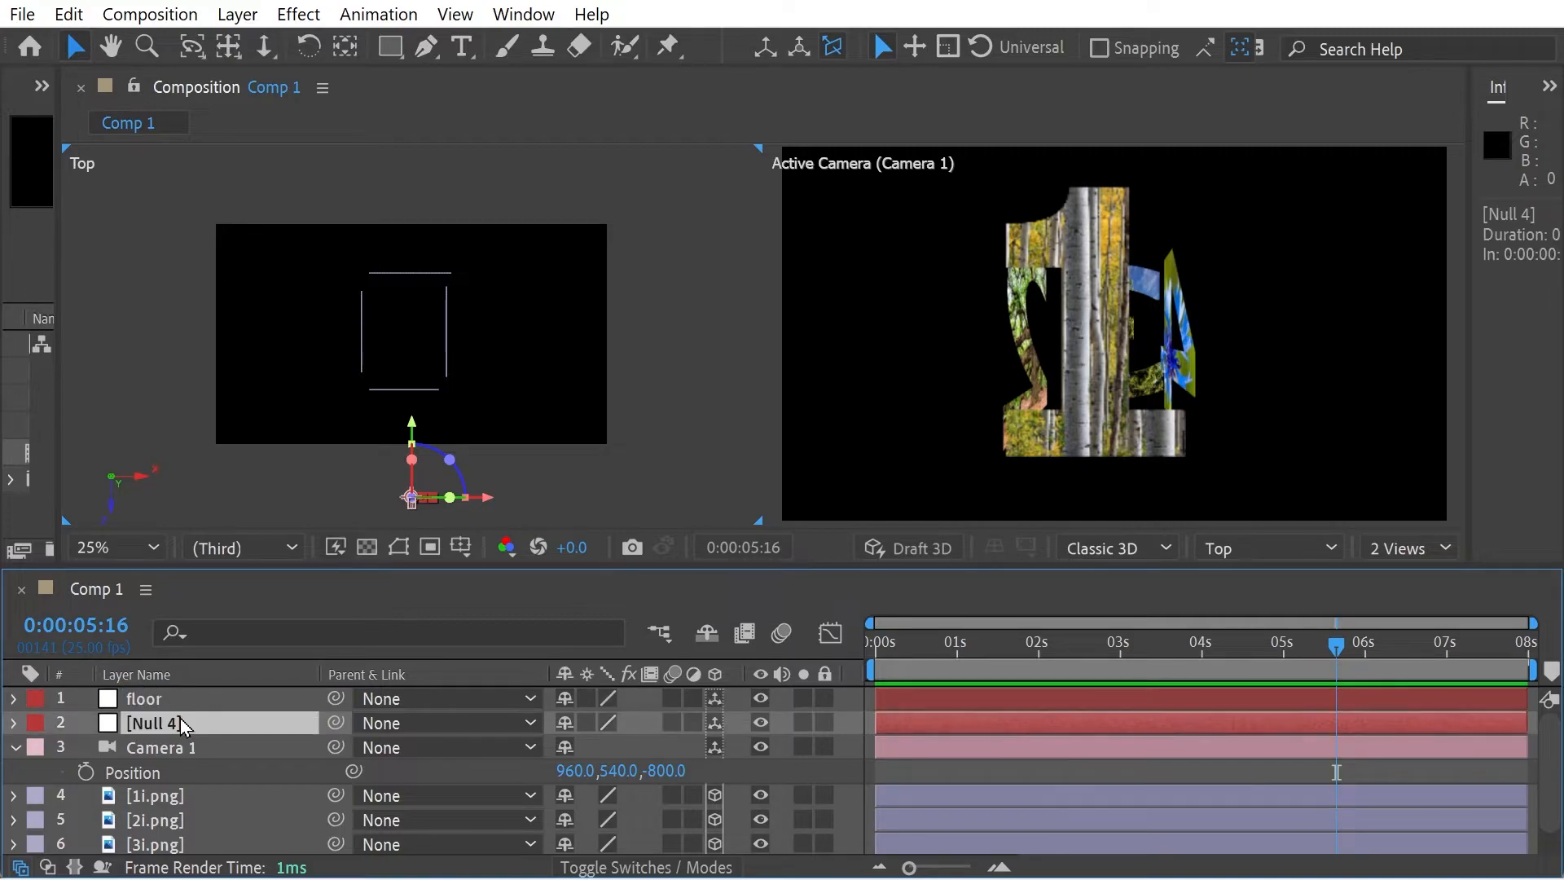
pyautogui.press('Return')
pyautogui.write('crane')
pyautogui.press('Return')
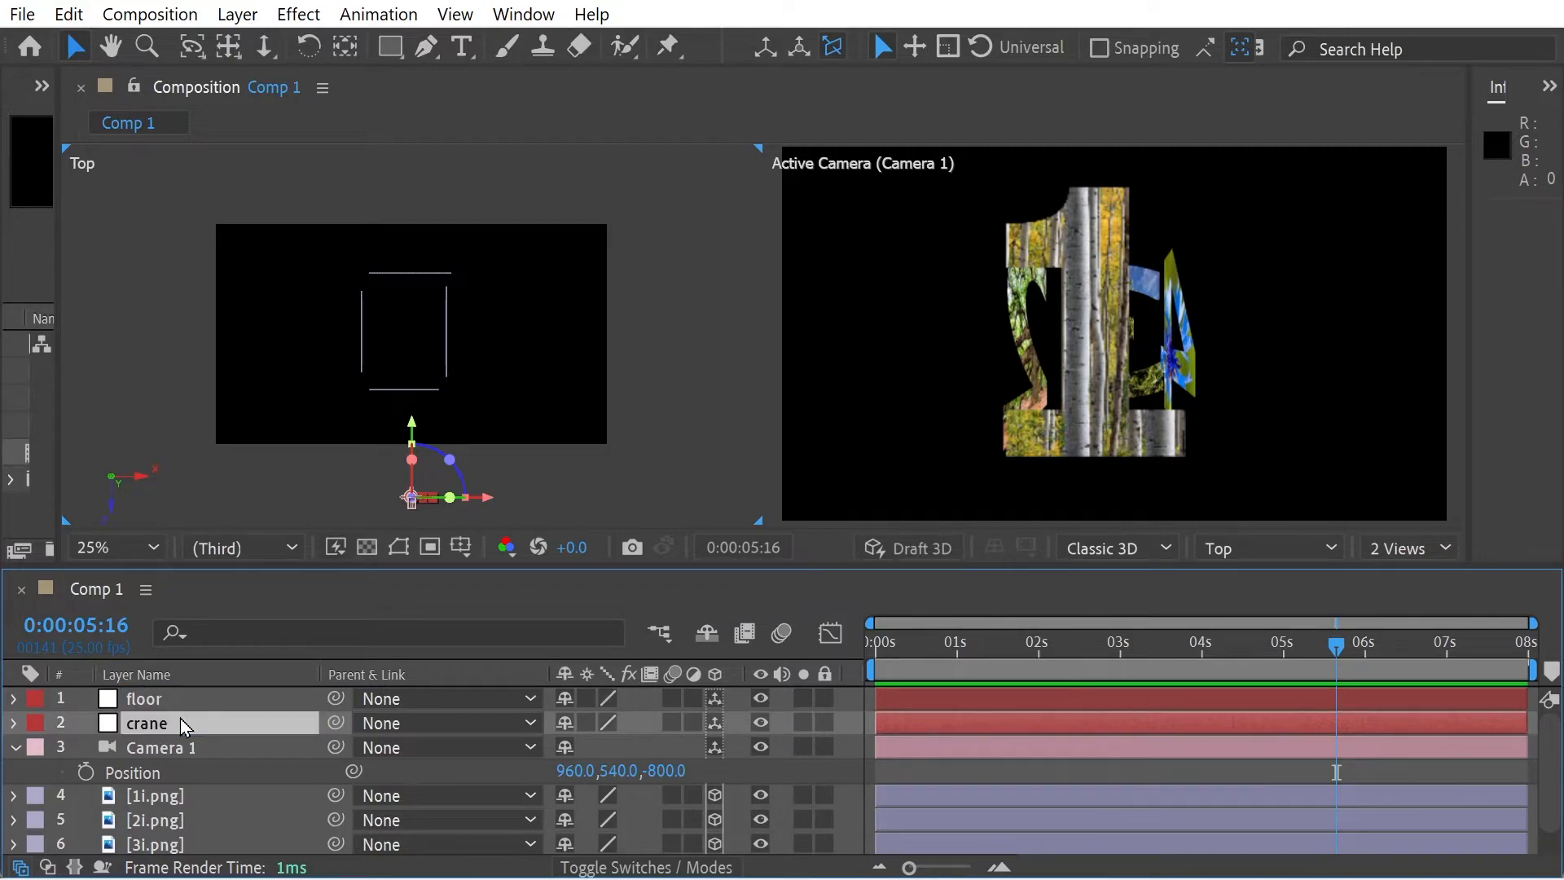
# - Parent Camera 1 to the crane null and the crane null to the floor null
pyautogui.click(393, 746)
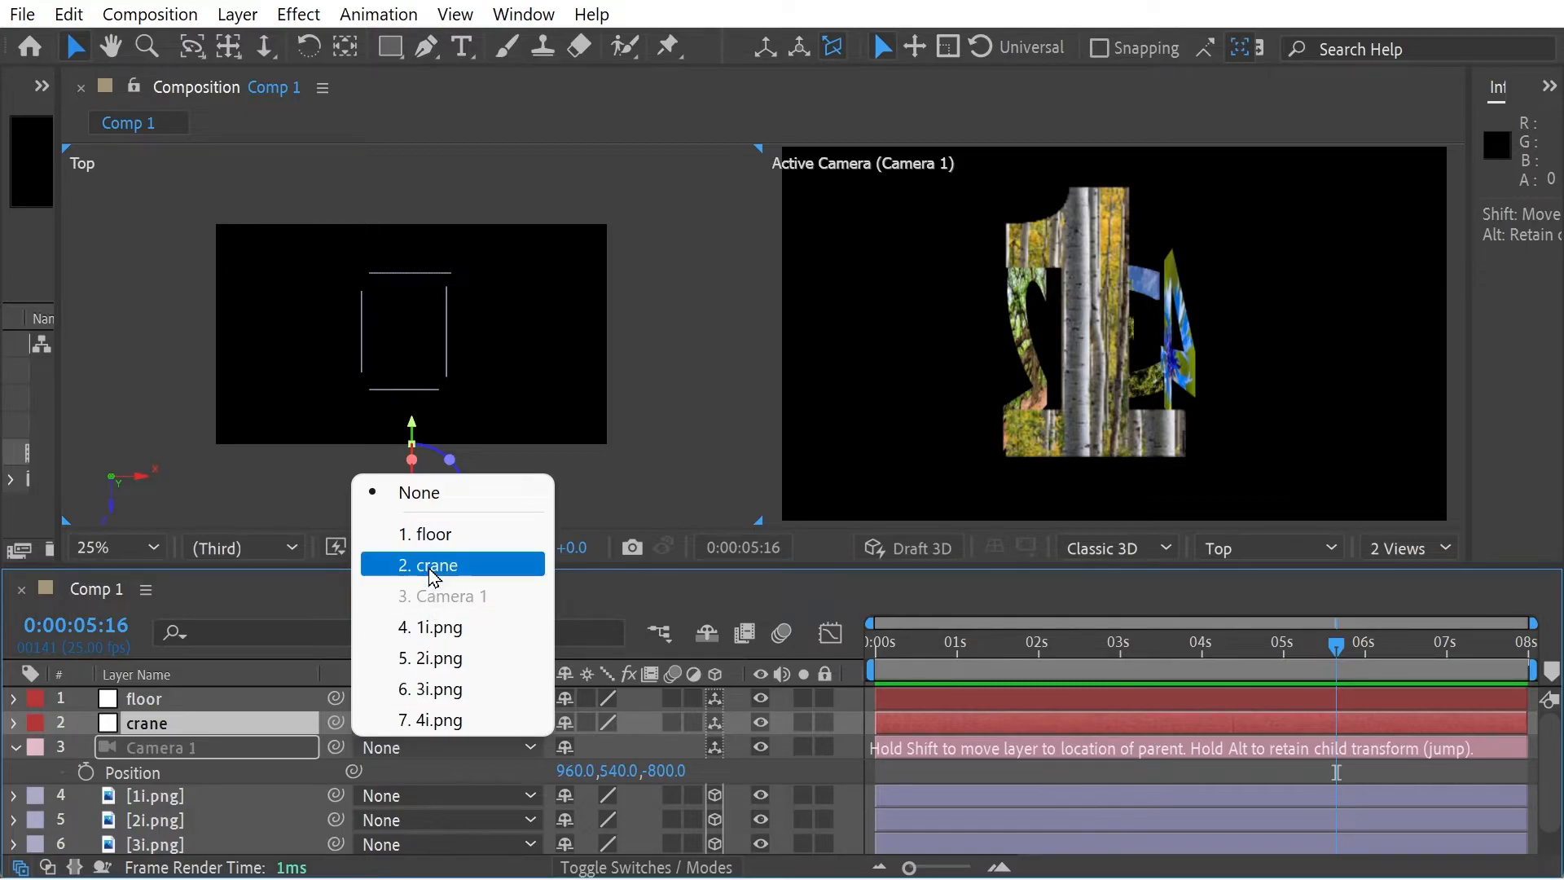
pyautogui.click(431, 570)
pyautogui.click(393, 724)
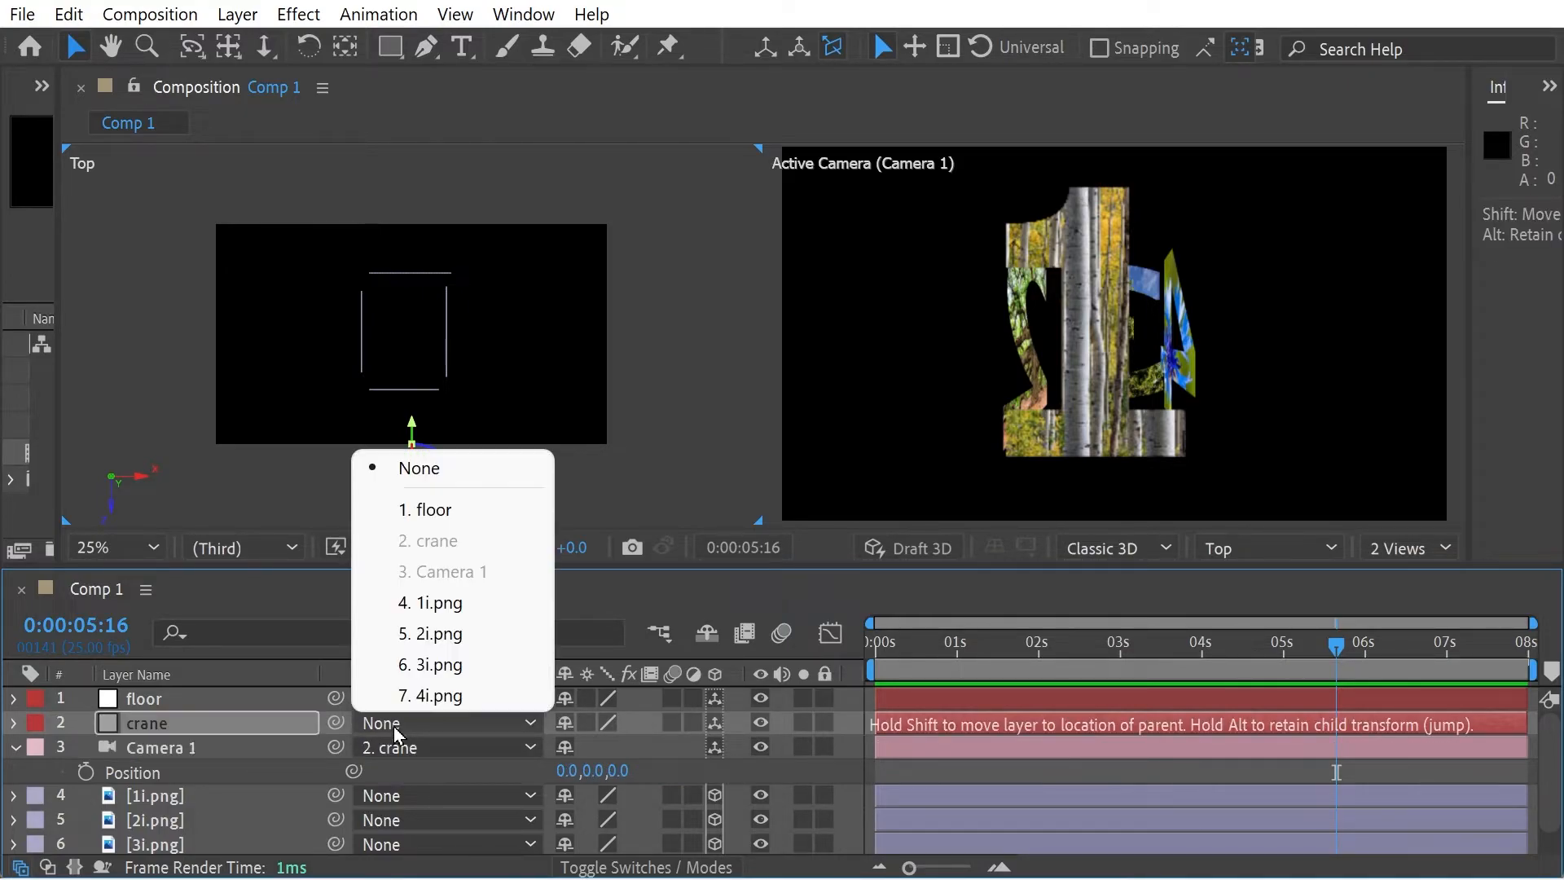
pyautogui.click(416, 515)
# - Reveal the floor and crane positions, keyframe floor's position at 0:00:00:00, and set its Z position to 50 at 0:00:04:23
pyautogui.click(167, 700)
pyautogui.press('p')
pyautogui.click(170, 750)
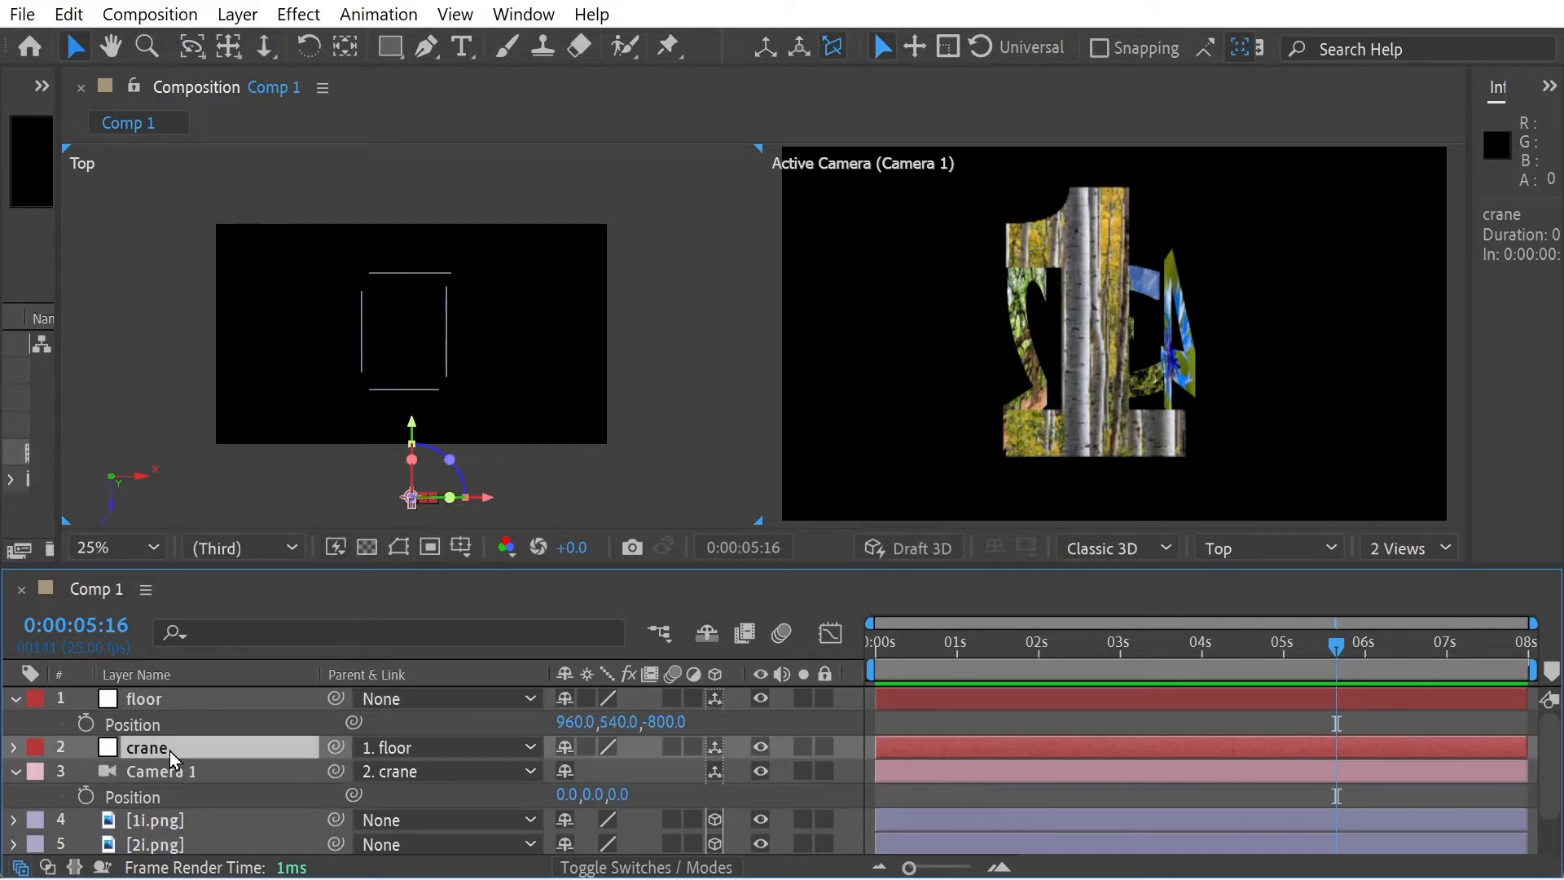
pyautogui.press('p')
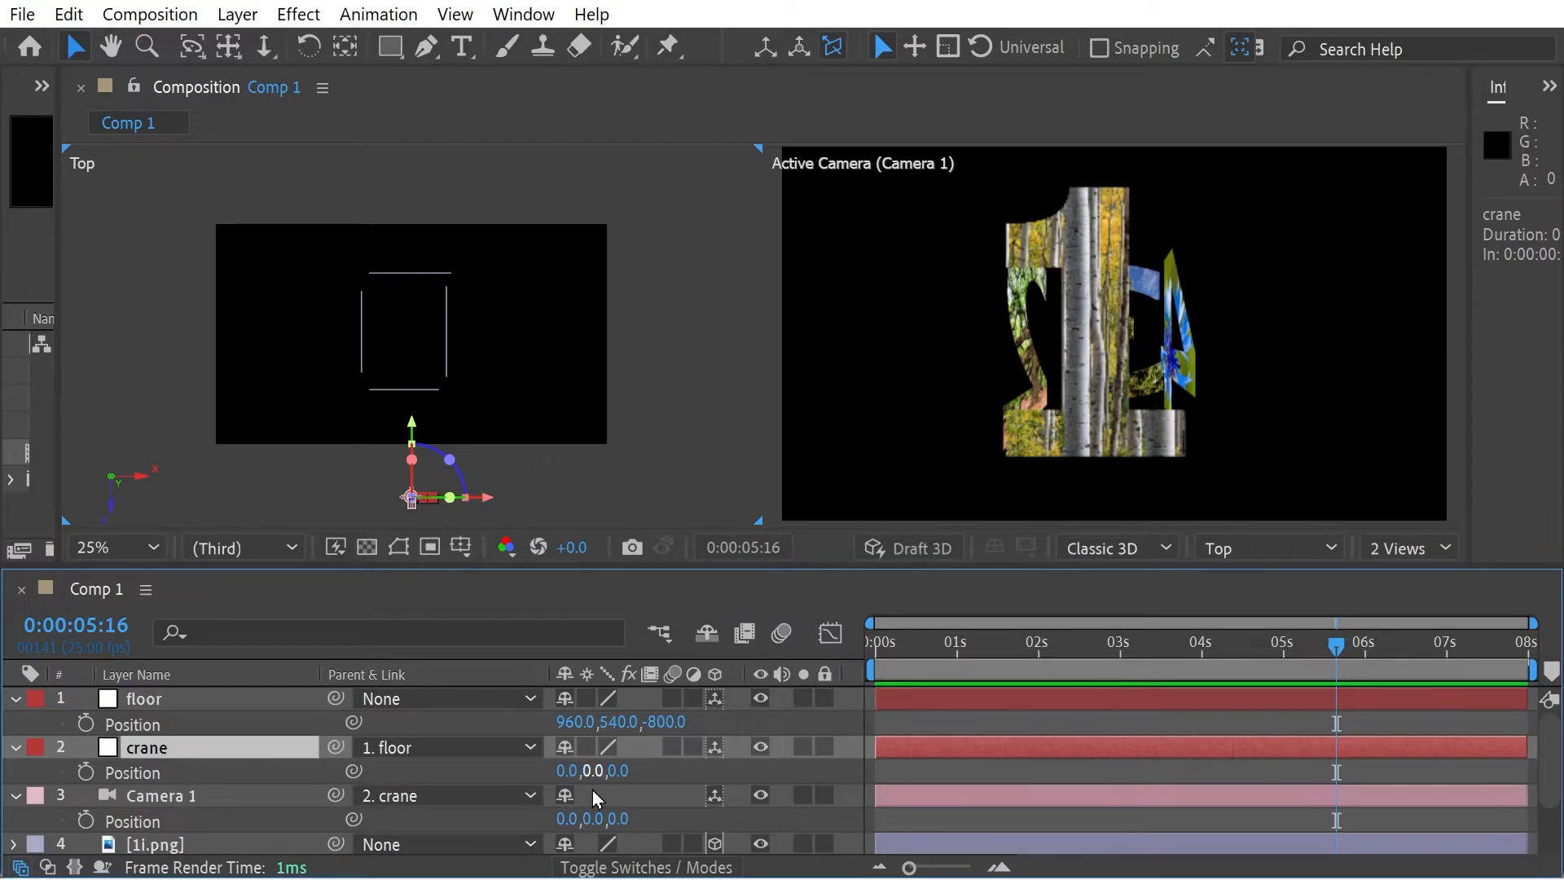
pyautogui.moveTo(949, 649); pyautogui.dragTo(857, 652)
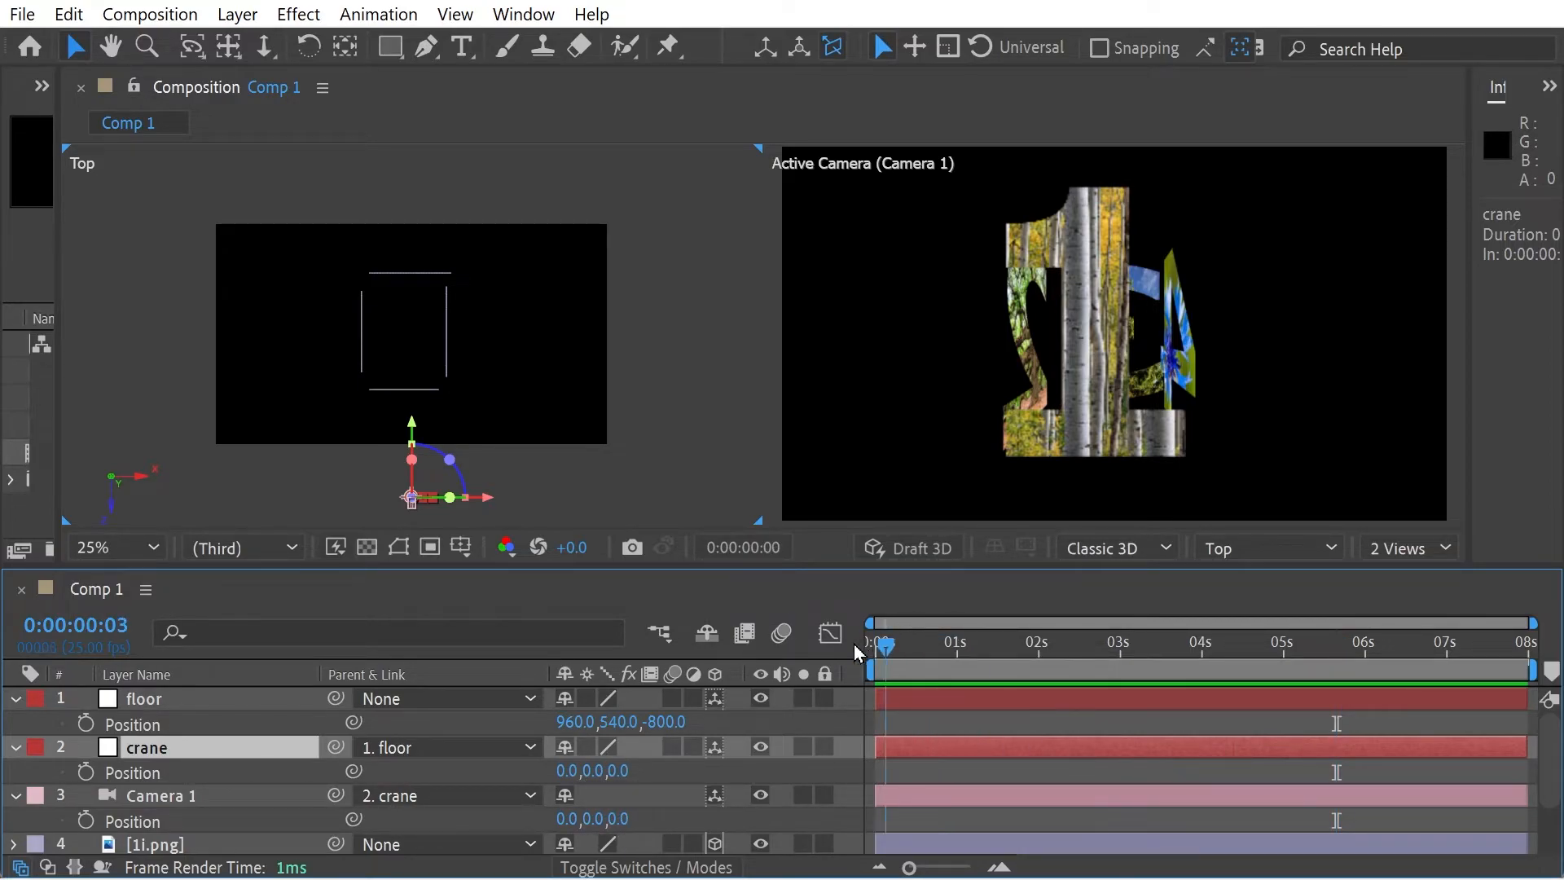
pyautogui.click(86, 728)
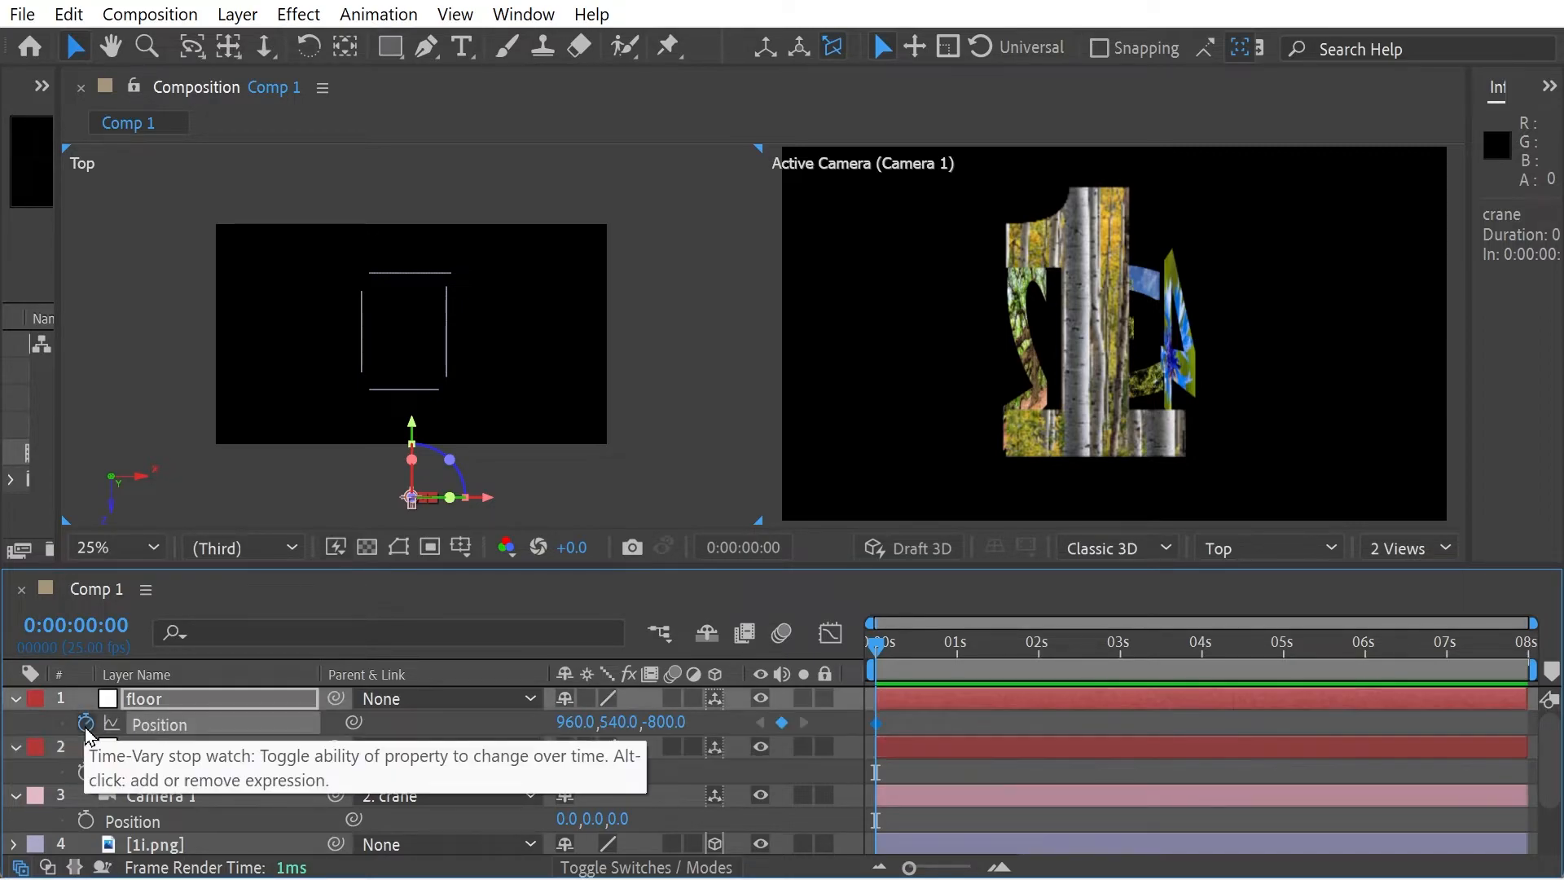
pyautogui.moveTo(900, 650); pyautogui.dragTo(1281, 650)
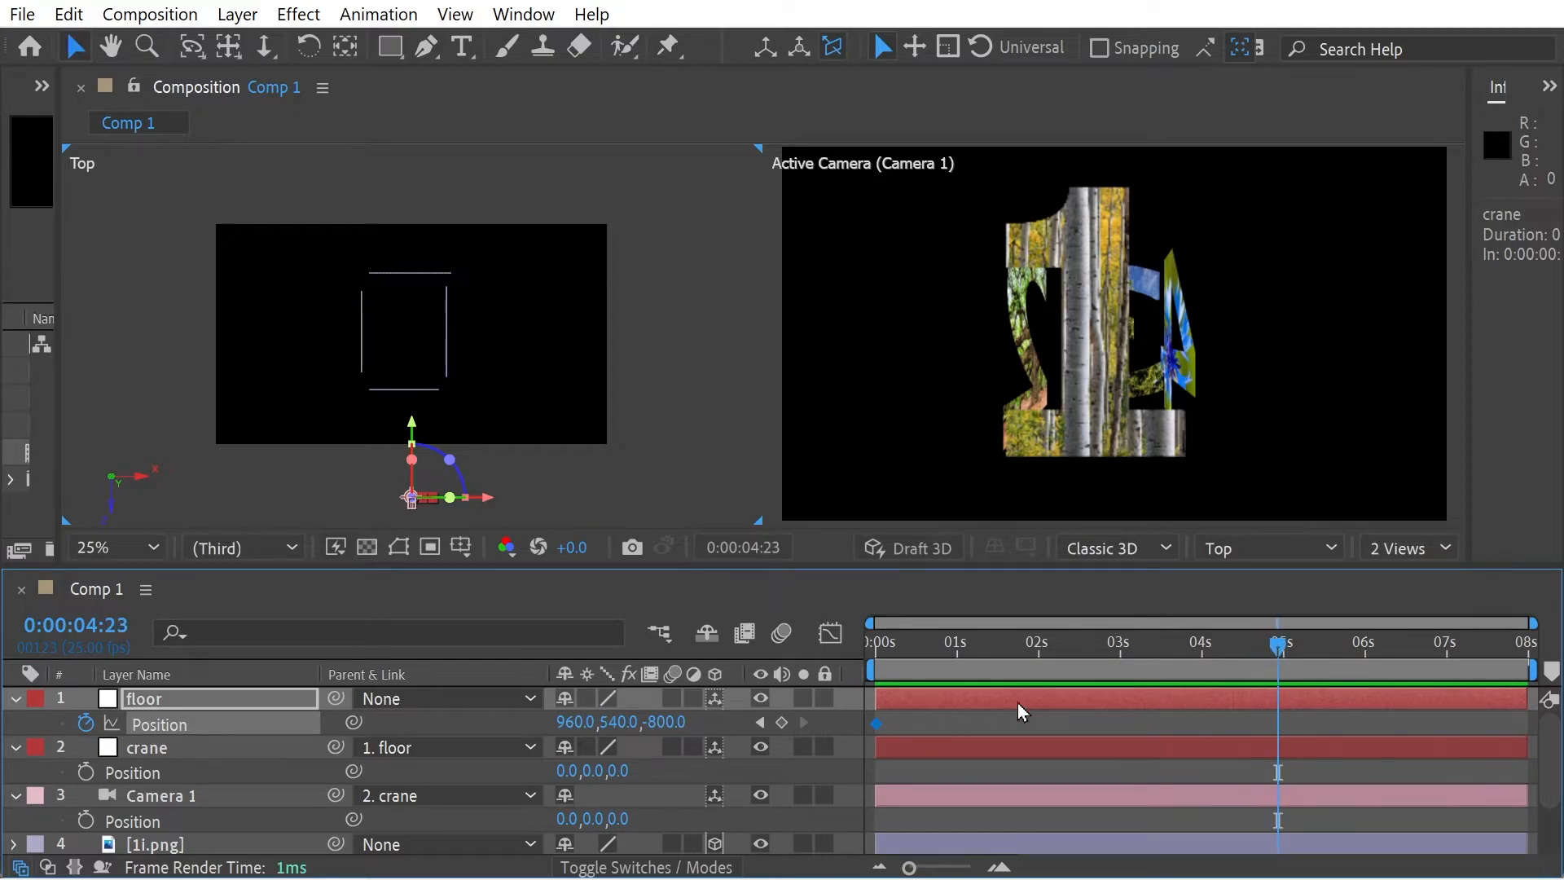
pyautogui.moveTo(685, 727); pyautogui.dragTo(945, 731)
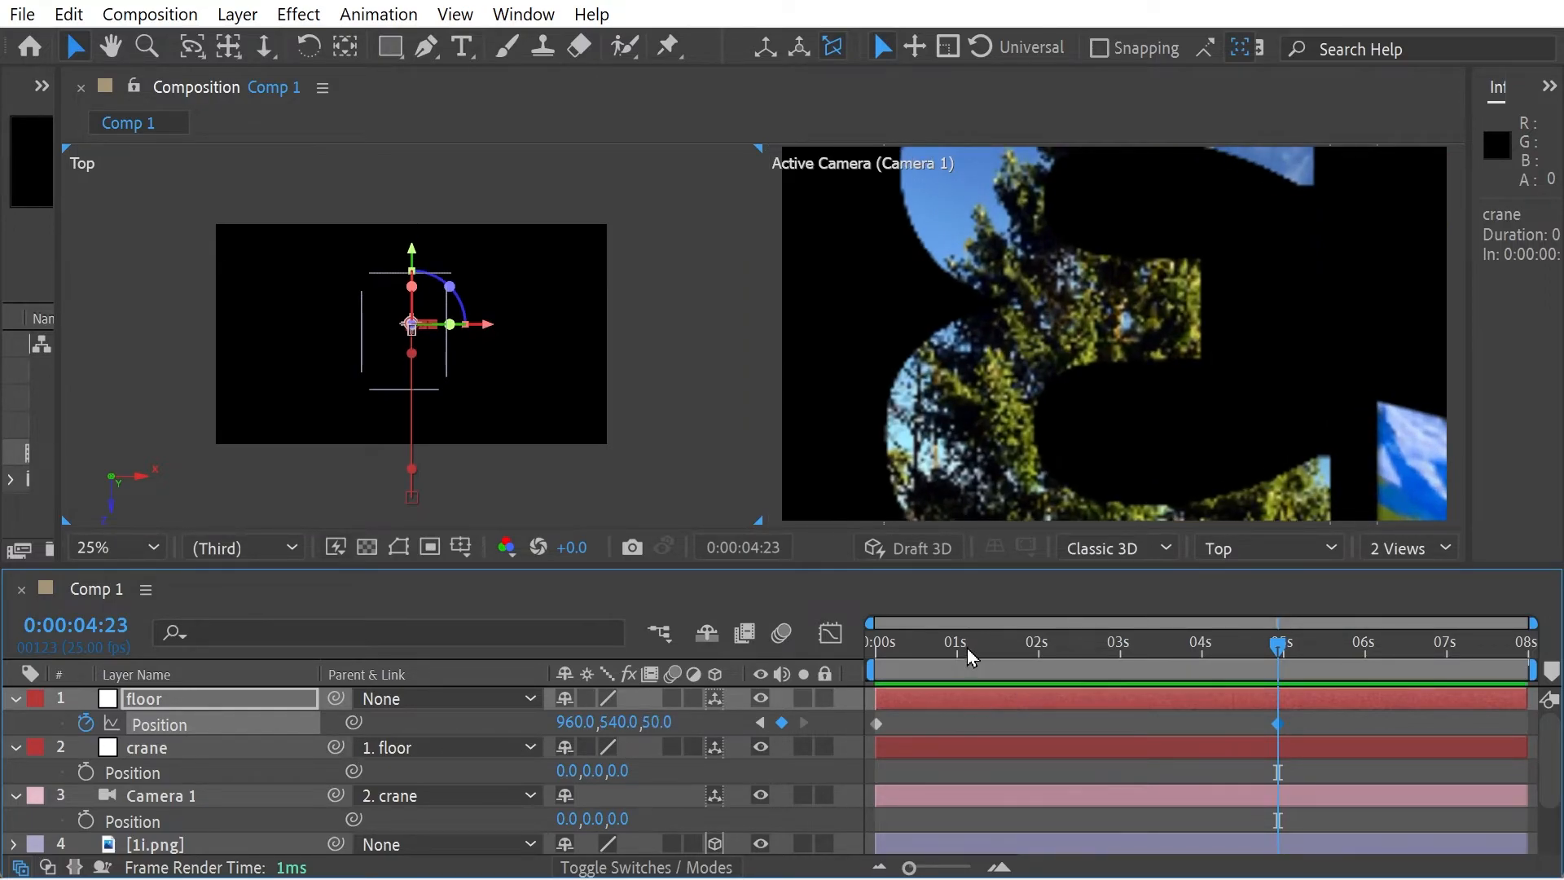
# - Set the floor null's X position to 1412 at the 0:00:00:00 keyframe and scrub through the move
pyautogui.moveTo(908, 645); pyautogui.dragTo(874, 649)
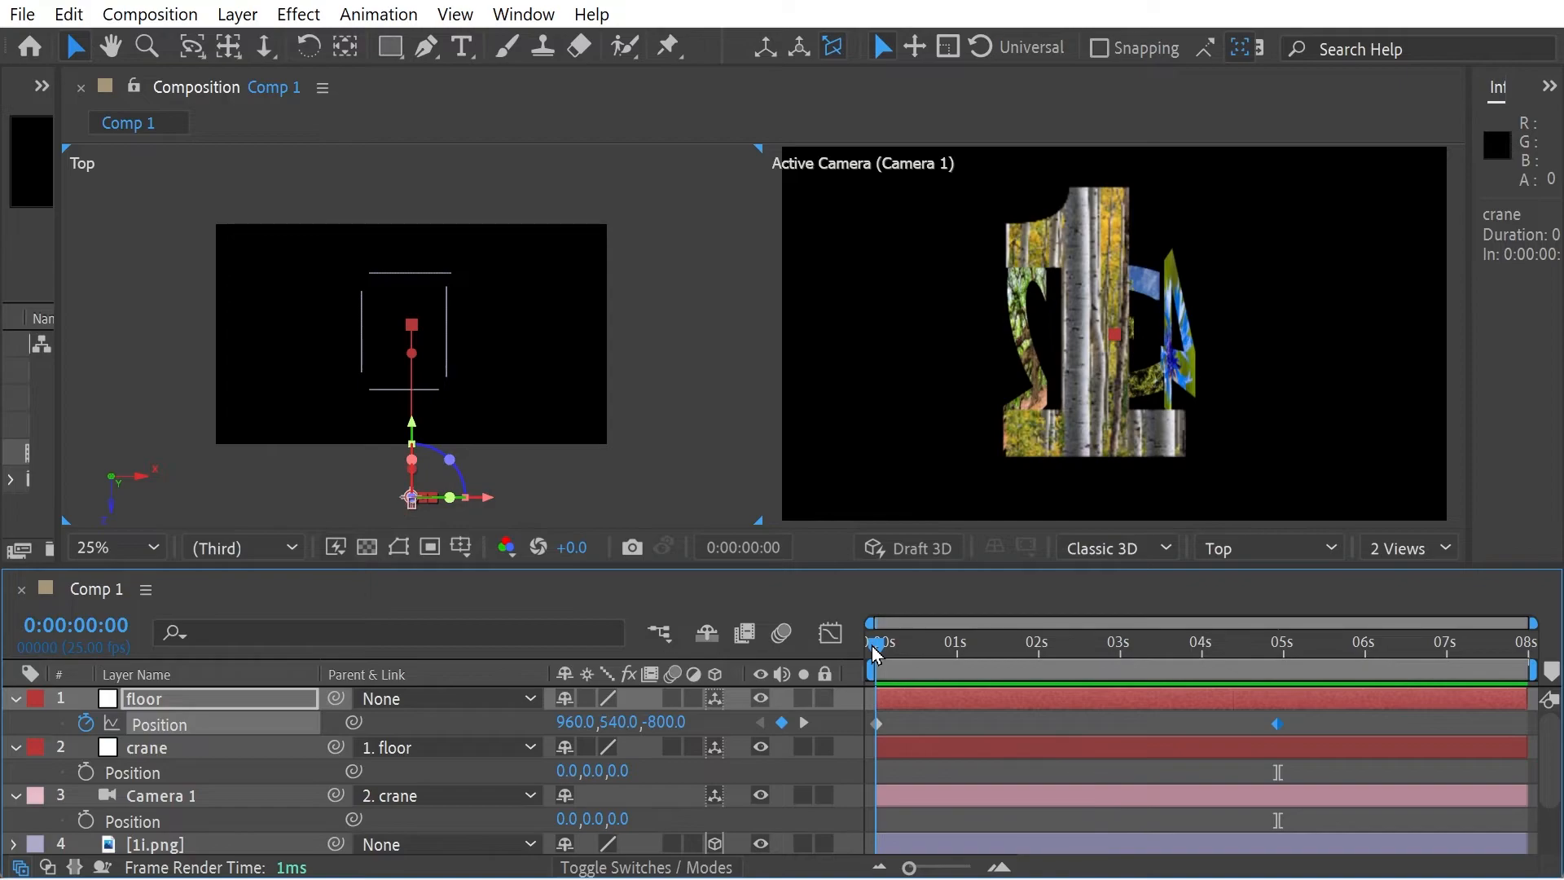
pyautogui.click(876, 724)
pyautogui.moveTo(580, 738); pyautogui.dragTo(1040, 549)
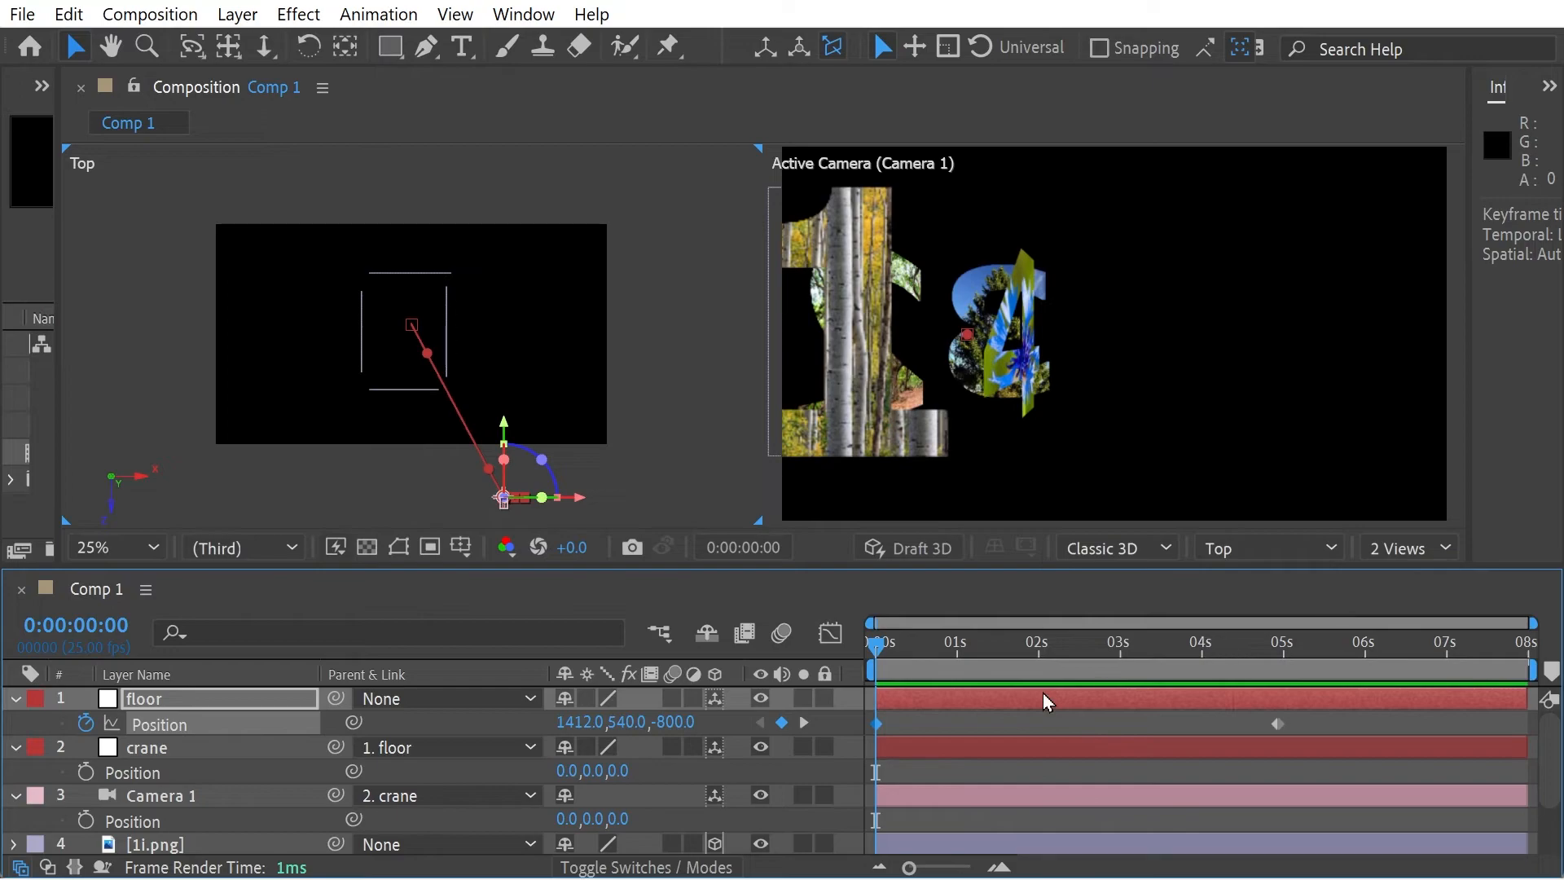
pyautogui.moveTo(894, 646); pyautogui.dragTo(875, 688)
# - Animate the crane null's Y position upward between keyframes at 0:00:00:00 and 0:00:04:23, and preview the camera move
pyautogui.click(89, 777)
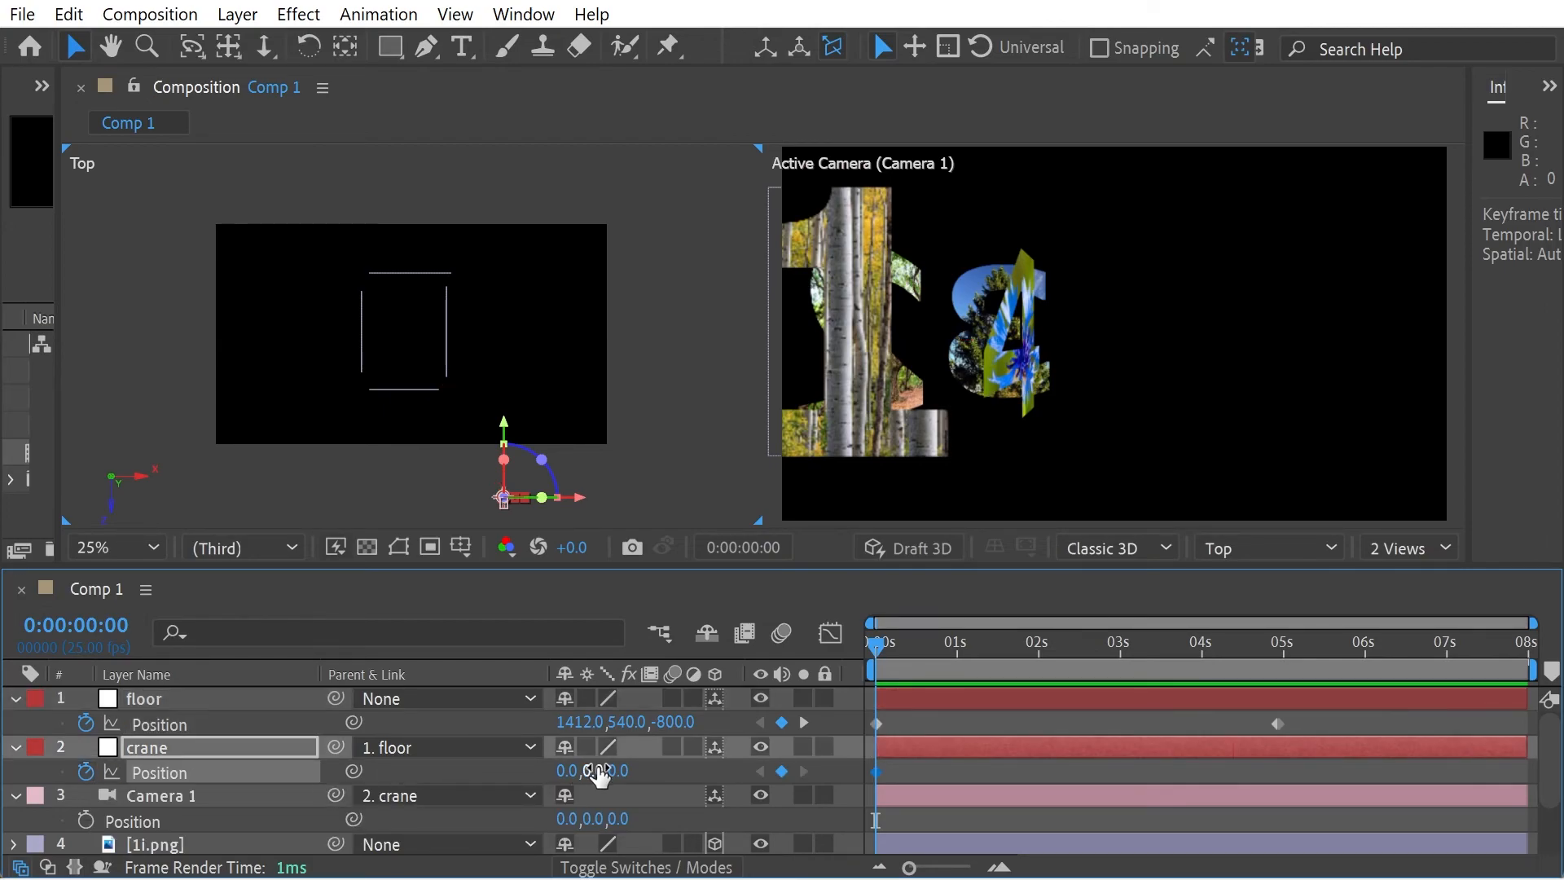
pyautogui.moveTo(594, 773); pyautogui.dragTo(643, 773)
pyautogui.moveTo(524, 821); pyautogui.dragTo(16, 797)
pyautogui.moveTo(1272, 646); pyautogui.dragTo(872, 646)
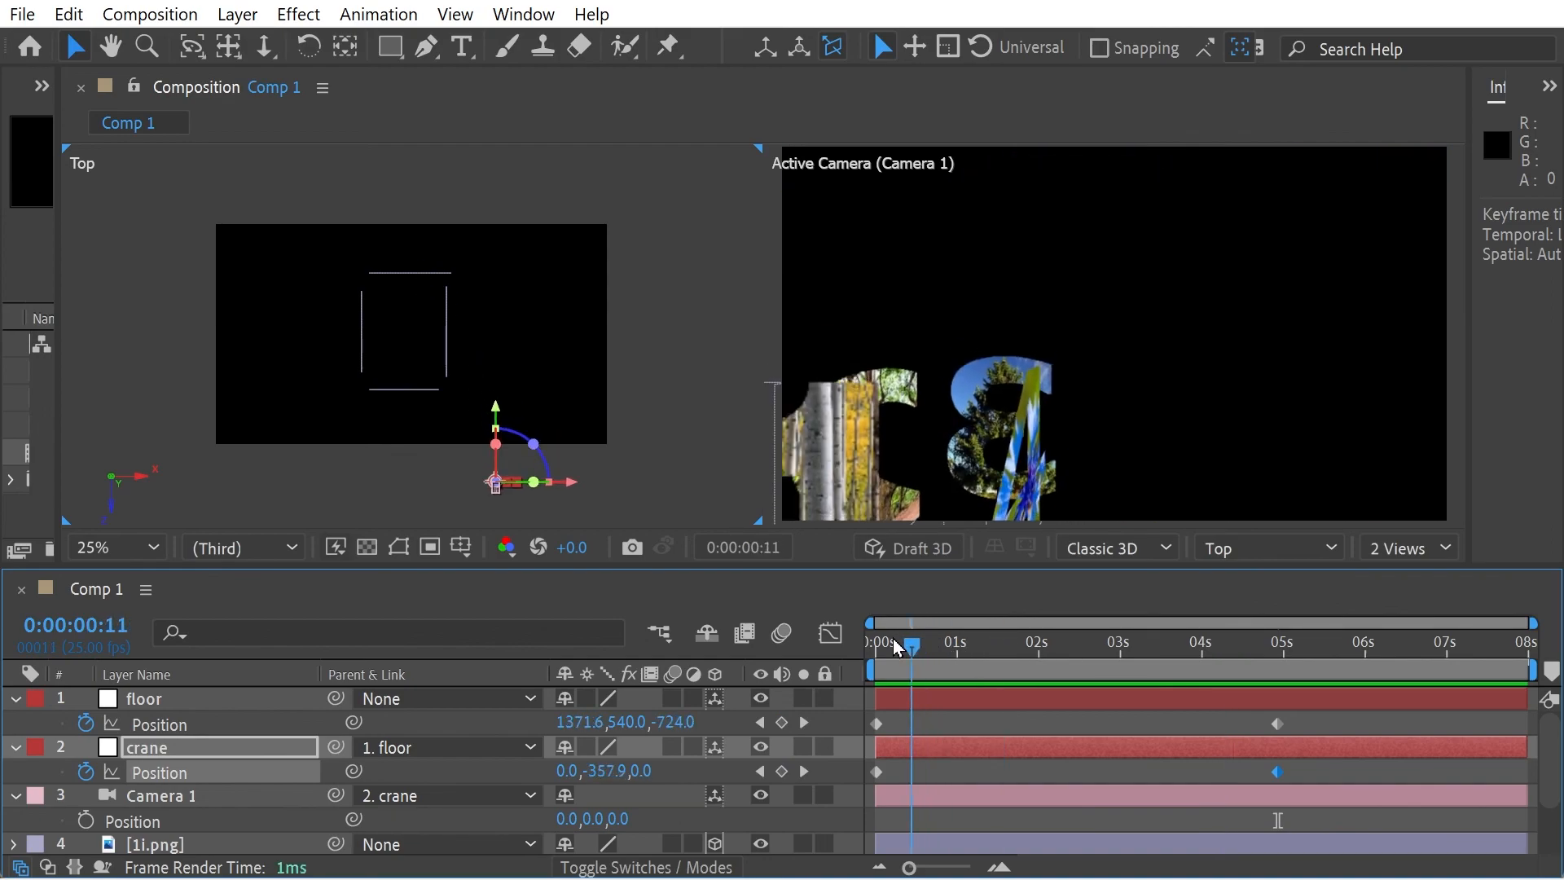
pyautogui.press('space')
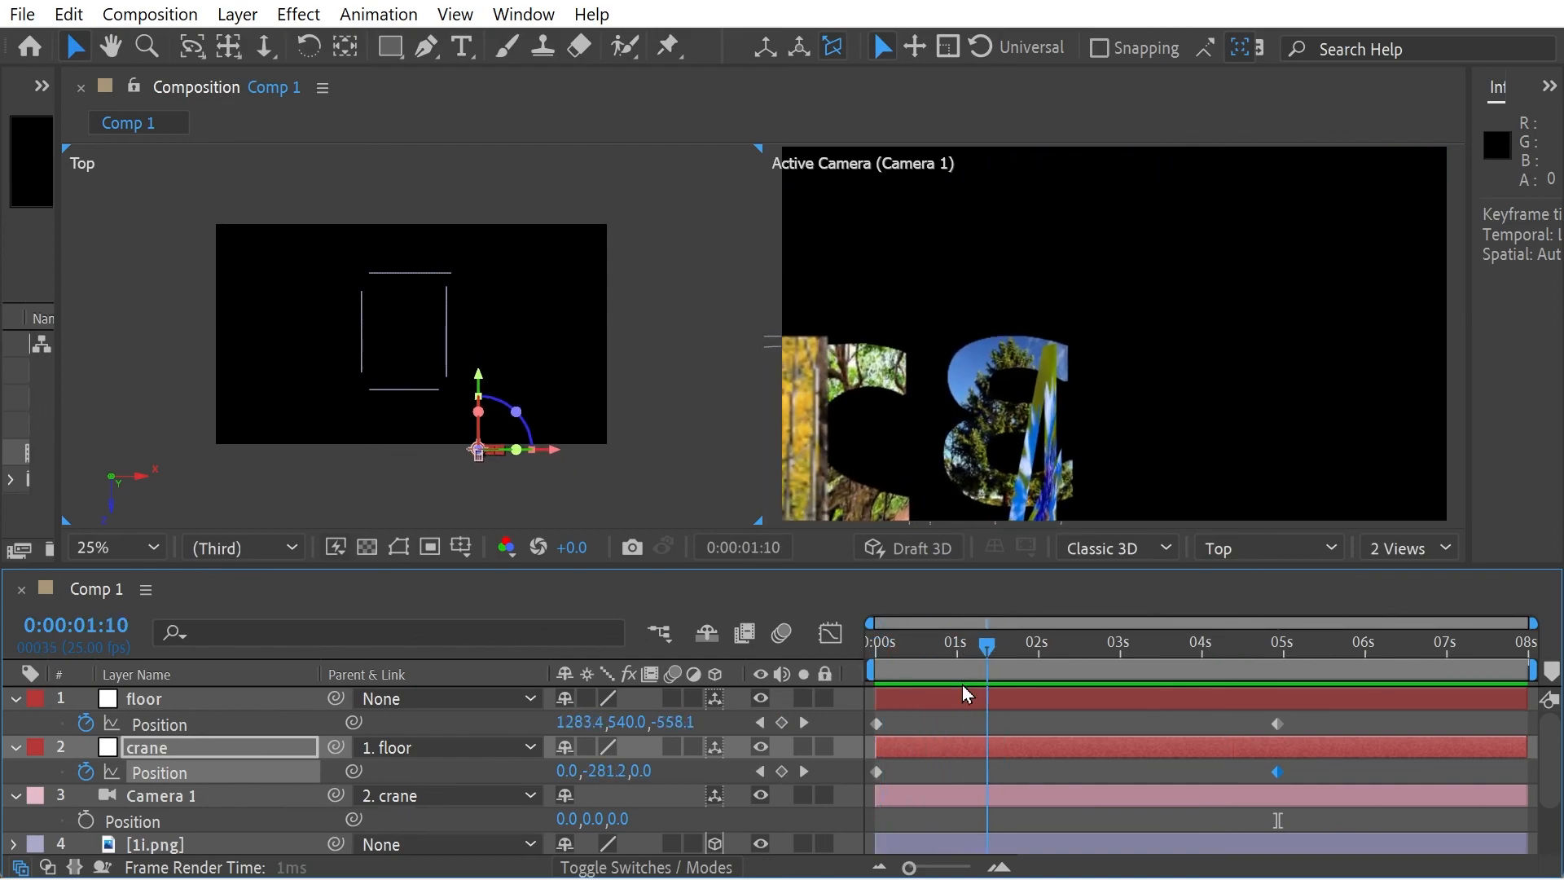